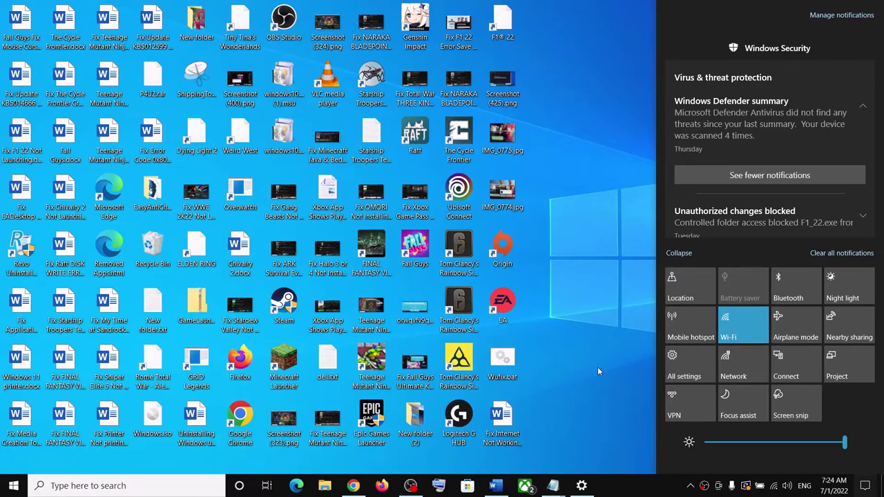
Step: Bring up the Word notes and highlight 'Uninstall latest installed update' and 'hide this update' in Step 1
{"action": "left_click", "coordinate": [490, 486]}
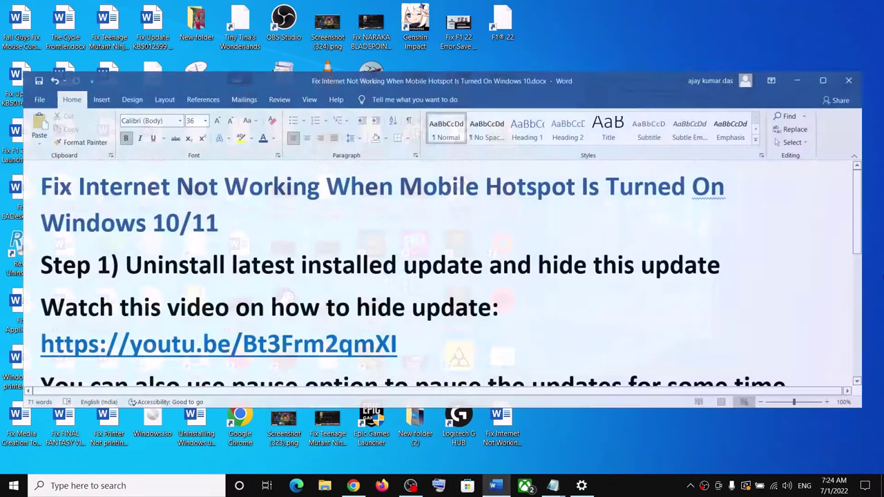
{"action": "left_click_drag", "start_coordinate": [163, 259], "coordinate": [448, 258]}
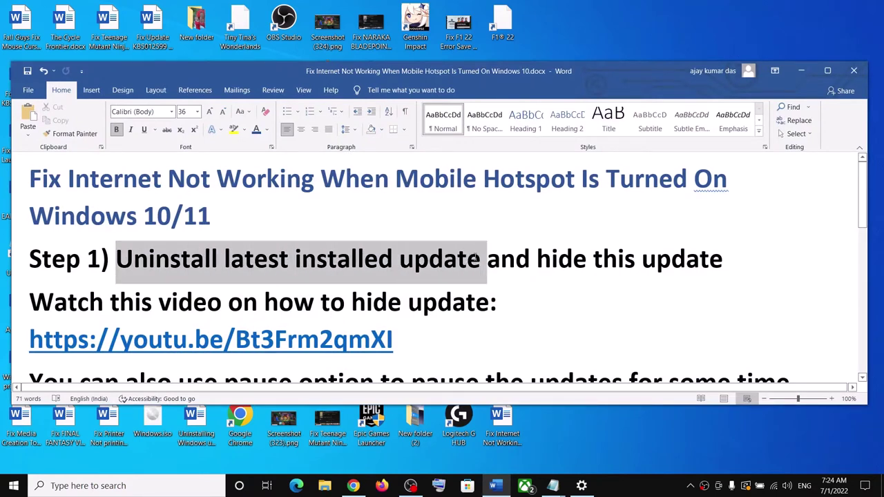
{"action": "left_click", "coordinate": [171, 301]}
{"action": "left_click_drag", "start_coordinate": [169, 258], "coordinate": [435, 254]}
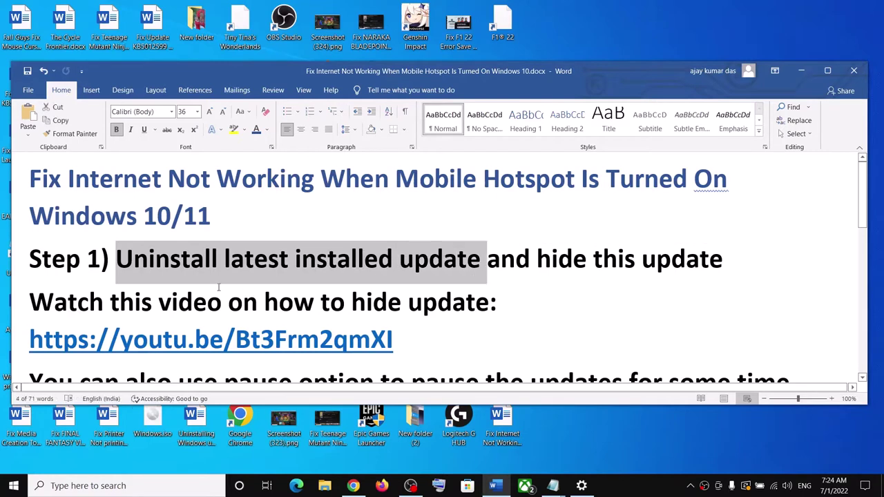
{"action": "left_click", "coordinate": [255, 302]}
{"action": "left_click_drag", "start_coordinate": [131, 259], "coordinate": [398, 259]}
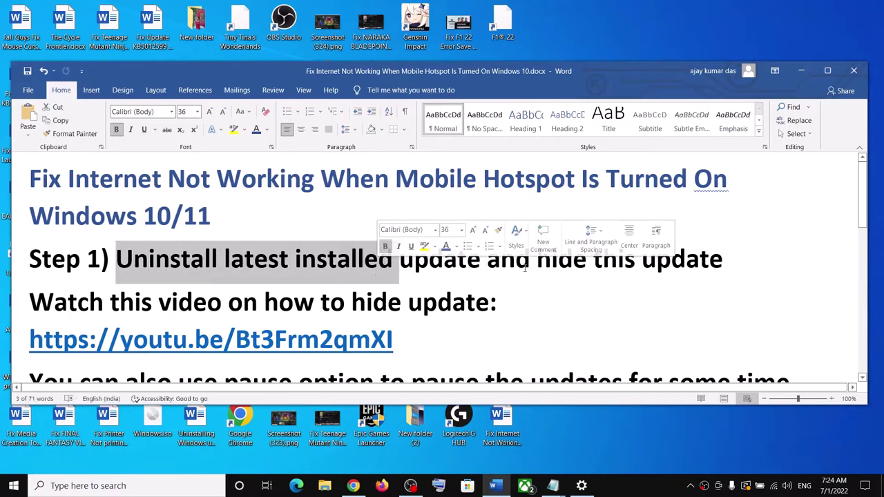
{"action": "left_click_drag", "start_coordinate": [525, 268], "coordinate": [681, 260]}
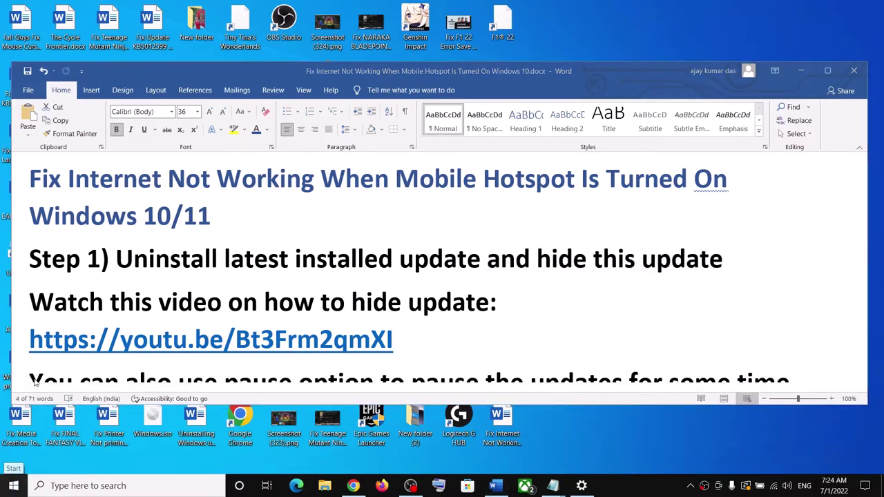
Step: Go to Settings > Update & Security > Windows Update and open the update history
{"action": "key", "text": "super"}
{"action": "left_click", "coordinate": [21, 432]}
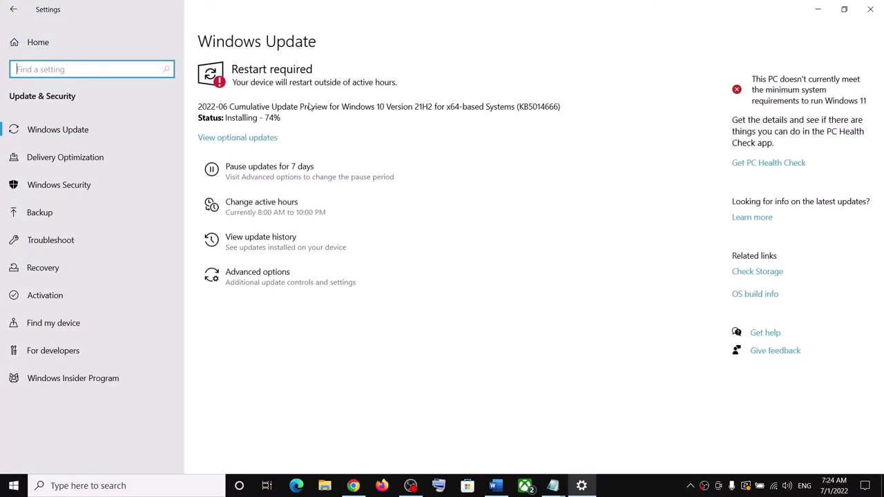
{"action": "left_click", "coordinate": [35, 42]}
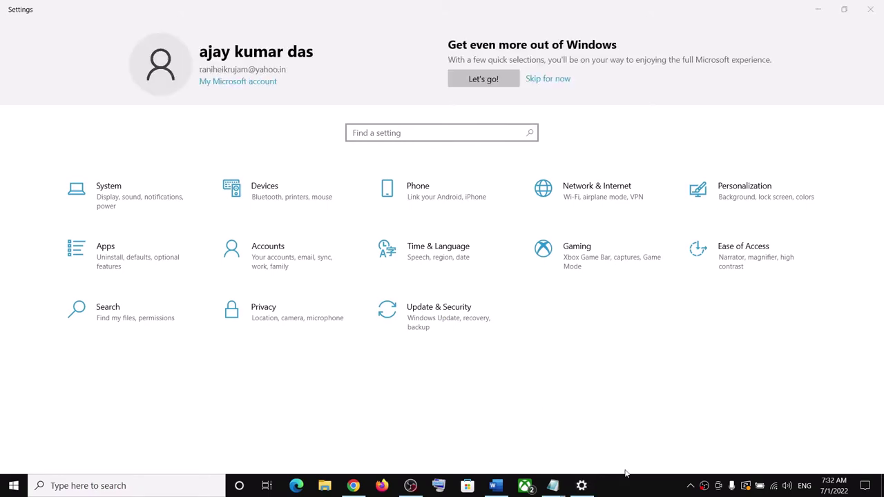
{"action": "left_click", "coordinate": [414, 315]}
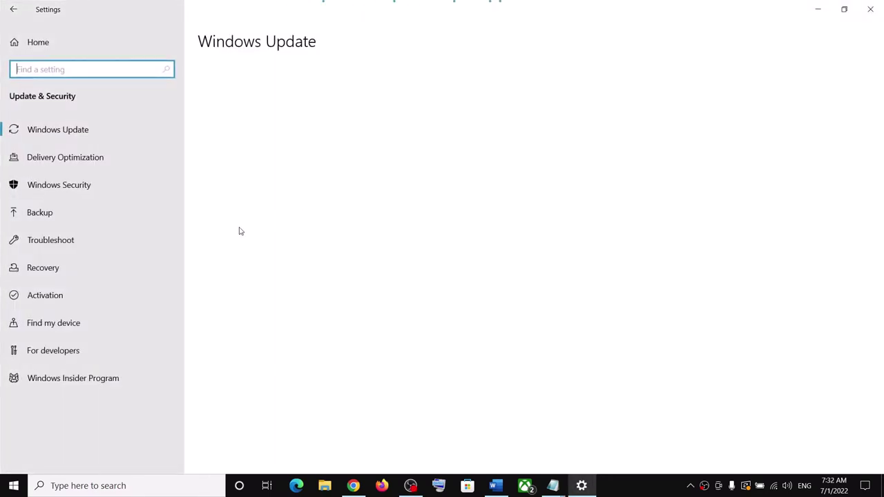
{"action": "left_click", "coordinate": [328, 288]}
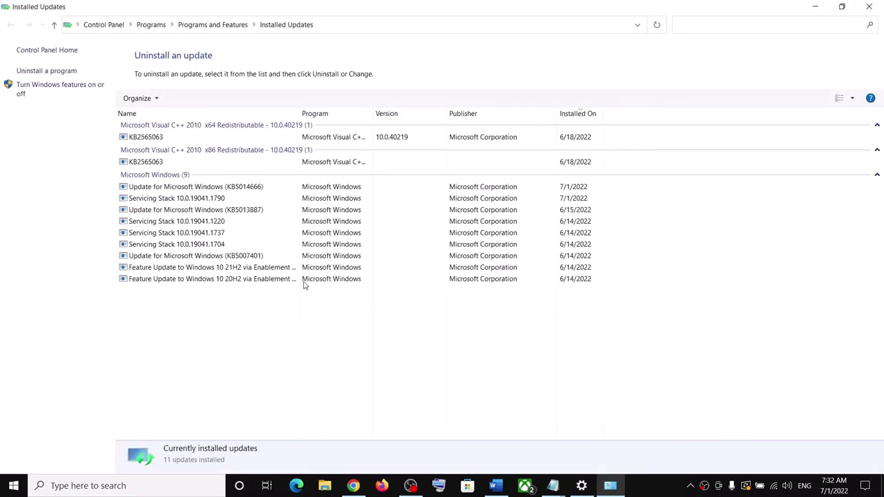
Step: In Installed Updates, start uninstalling KB5013887 but cancel, then return to the Word notes
{"action": "left_click", "coordinate": [194, 210]}
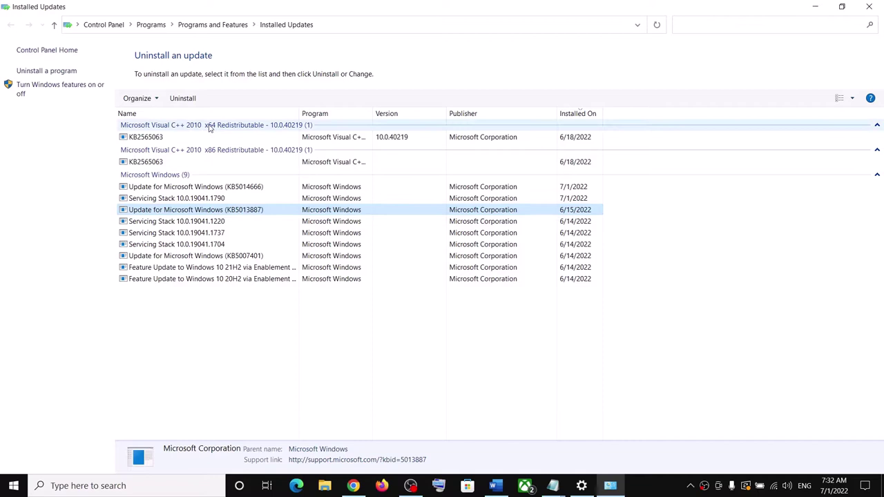
{"action": "left_click", "coordinate": [182, 99]}
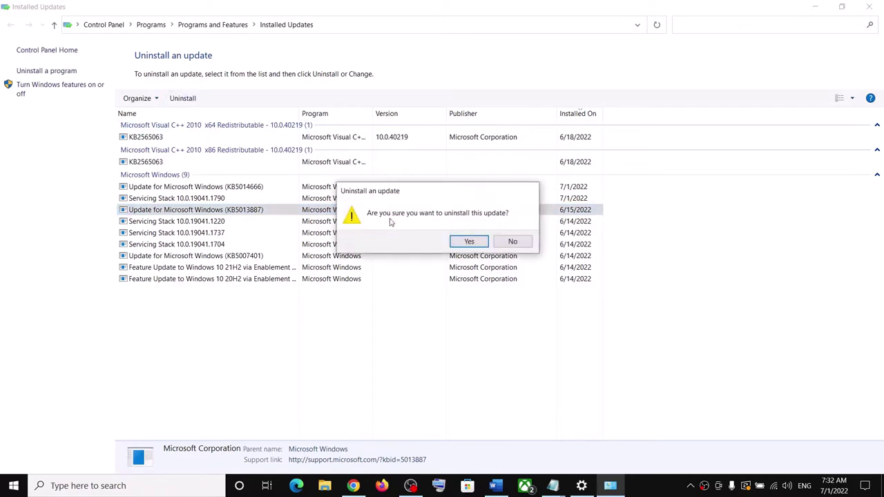
{"action": "left_click", "coordinate": [512, 241]}
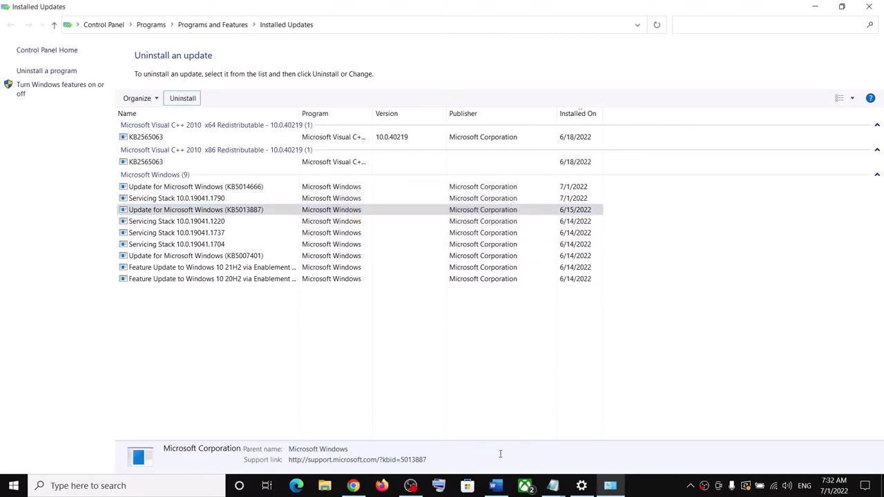
{"action": "left_click", "coordinate": [492, 489]}
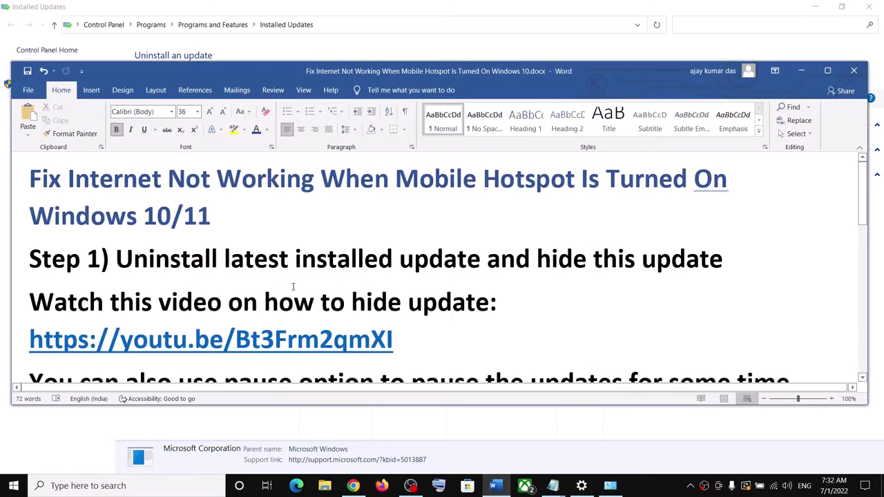
Step: Highlight the Step 1 phrases and follow the YouTube link about hiding updates, then return to Word
{"action": "left_click_drag", "start_coordinate": [128, 271], "coordinate": [301, 263]}
{"action": "left_click", "coordinate": [523, 296]}
{"action": "left_click_drag", "start_coordinate": [491, 259], "coordinate": [719, 260]}
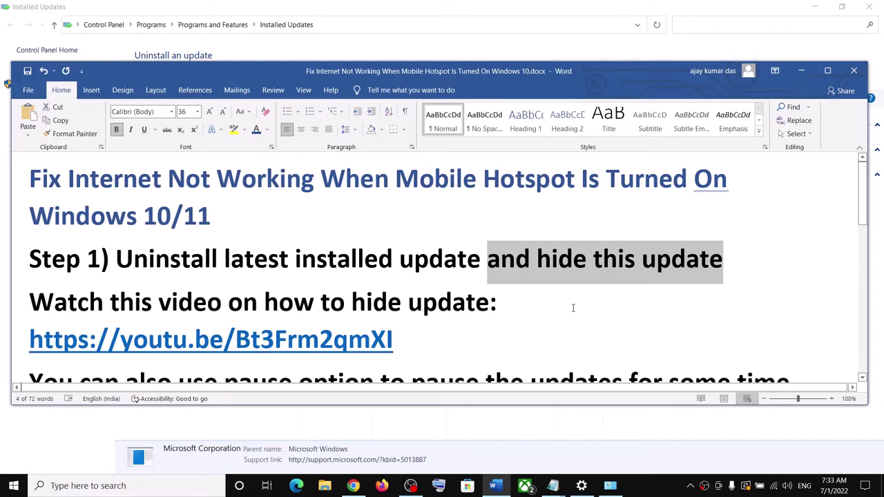
{"action": "left_click_drag", "start_coordinate": [410, 330], "coordinate": [26, 344]}
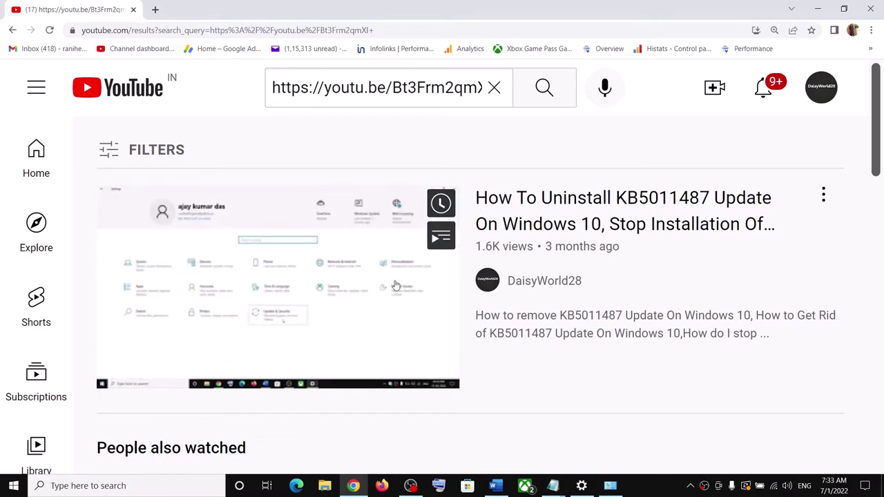
{"action": "left_click", "coordinate": [495, 486]}
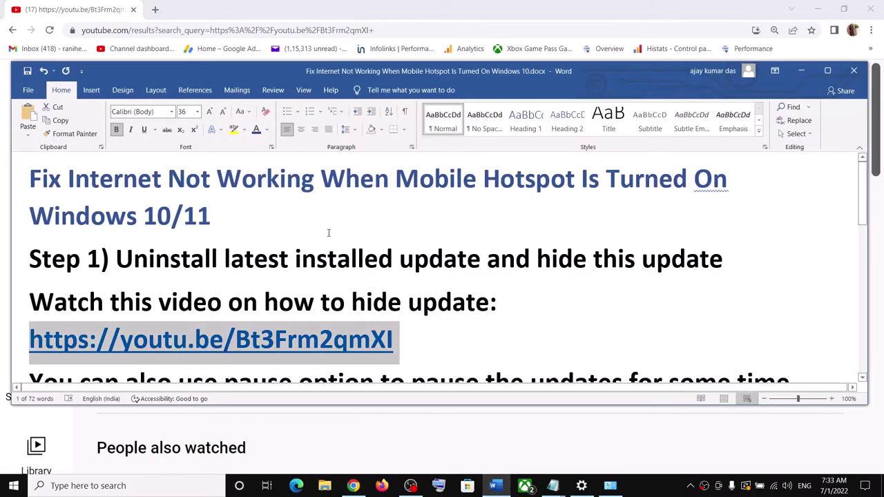
Step: Open and dismiss the notifications panel, then clear the link selection in Word
{"action": "left_click", "coordinate": [865, 486]}
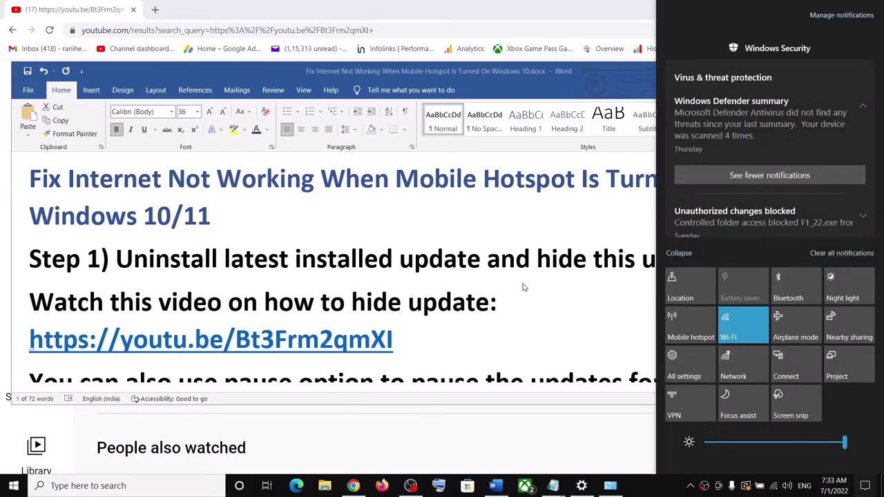
{"action": "left_click", "coordinate": [450, 301]}
{"action": "left_click", "coordinate": [315, 302]}
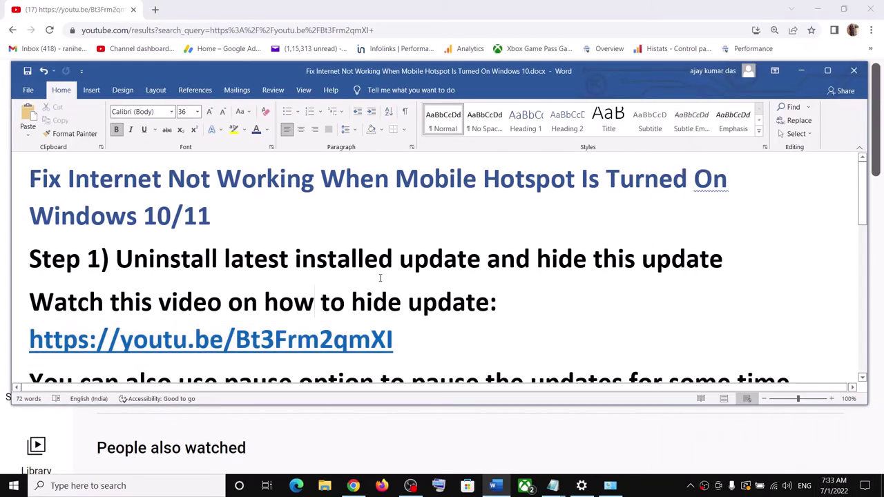
Step: Highlight 'and hide this update' and the pause-option tip, then switch to the Settings update history
{"action": "scroll", "coordinate": [380, 277], "scroll_direction": "down", "scroll_amount": 2}
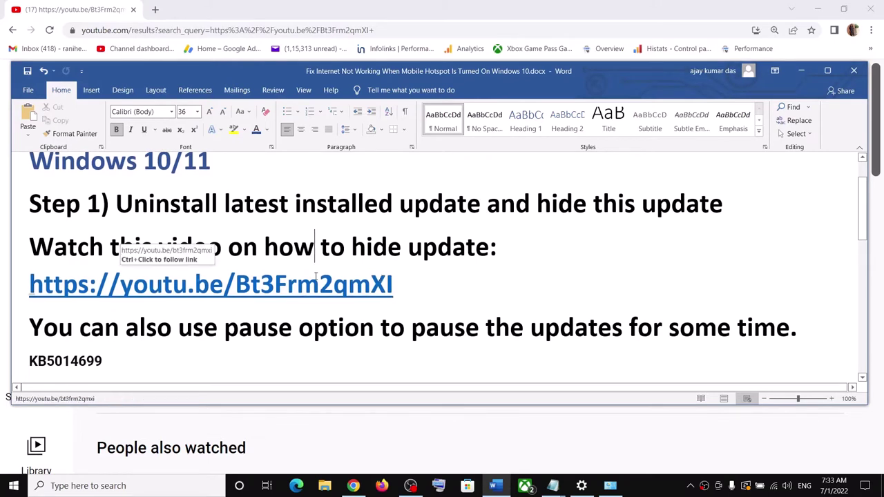
{"action": "left_click_drag", "start_coordinate": [487, 204], "coordinate": [739, 204]}
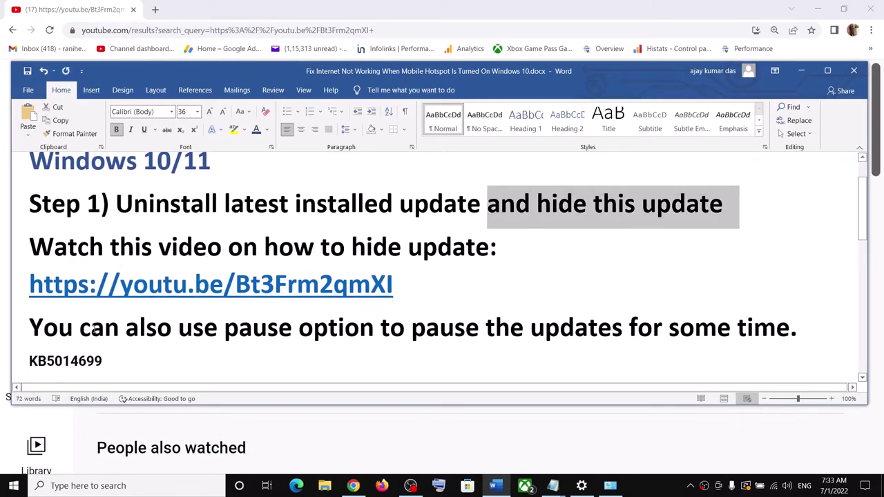
{"action": "left_click_drag", "start_coordinate": [69, 328], "coordinate": [367, 335]}
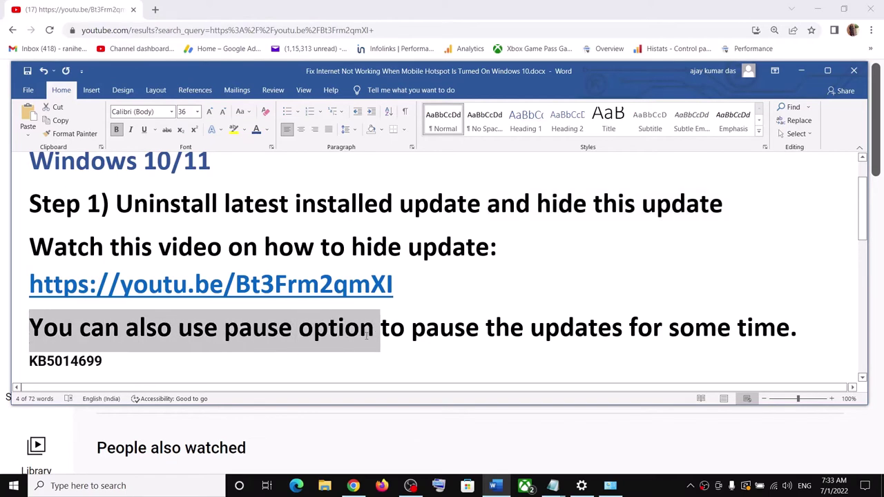
{"action": "left_click", "coordinate": [581, 486]}
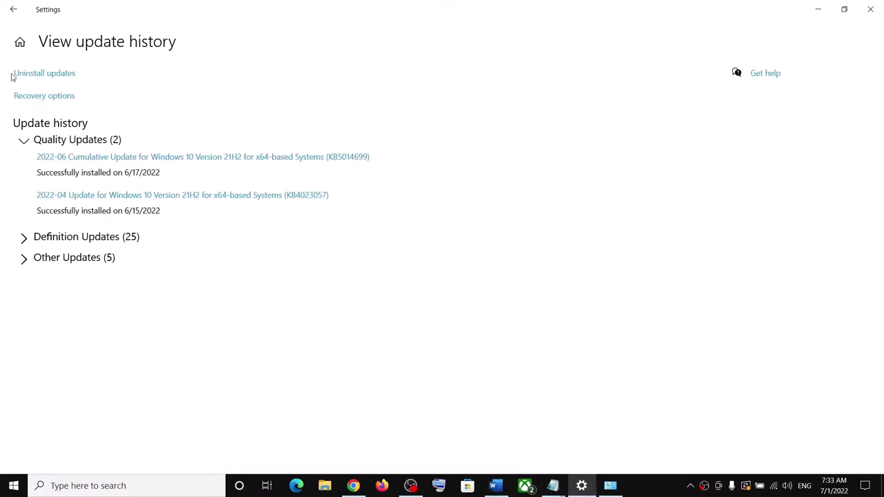
Step: Open the Windows Update page, recheck Step 1's uninstall line in Word, then minimize Word
{"action": "left_click", "coordinate": [20, 42]}
{"action": "left_click", "coordinate": [466, 335]}
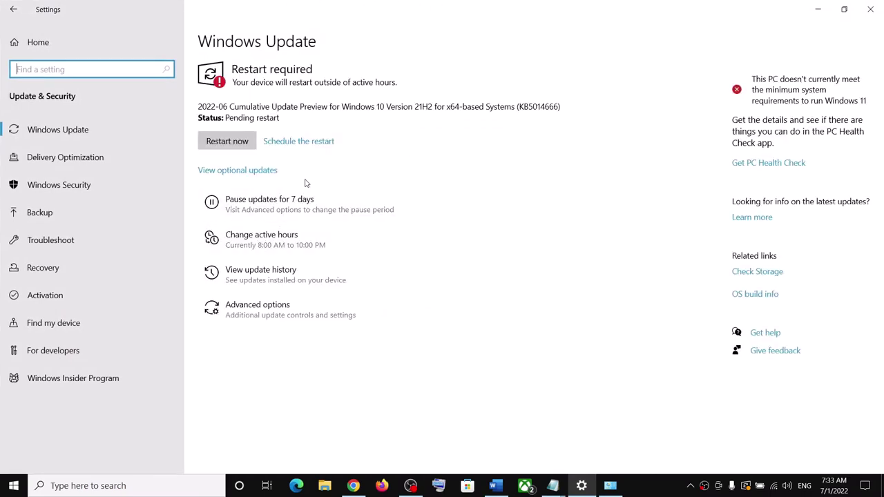
{"action": "left_click", "coordinate": [495, 485]}
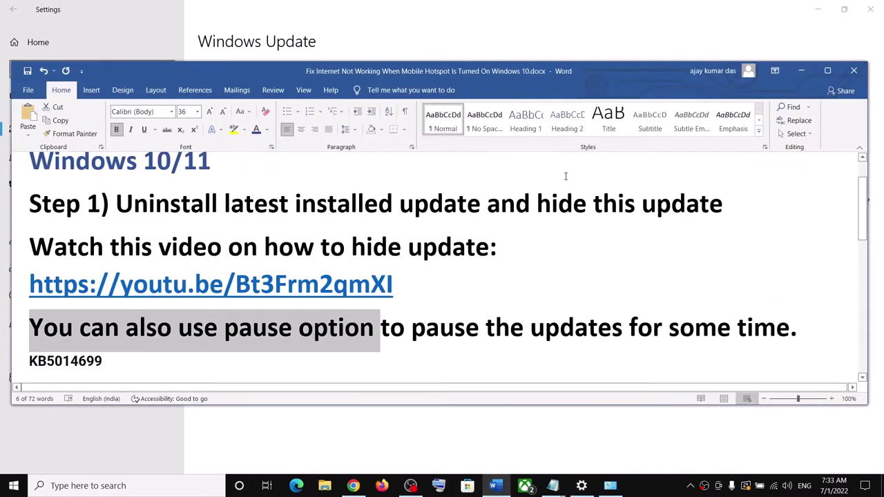
{"action": "left_click_drag", "start_coordinate": [165, 203], "coordinate": [482, 204]}
{"action": "left_click", "coordinate": [801, 71]}
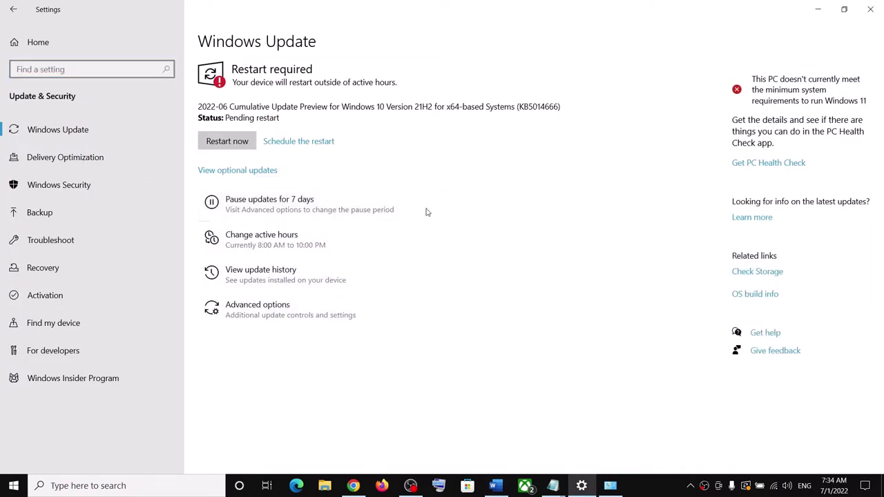
Step: Pause Windows updates for 7 days until 7/8/2022 and minimize Settings
{"action": "left_click", "coordinate": [242, 208]}
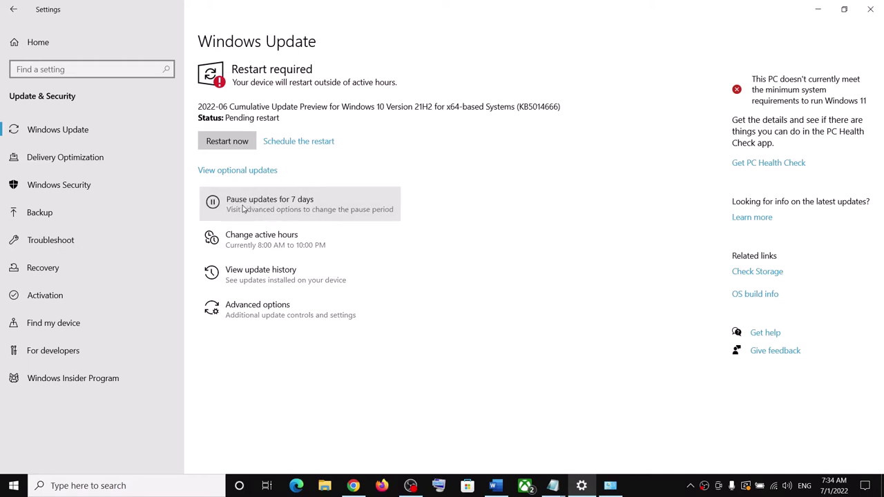
{"action": "left_click", "coordinate": [312, 214]}
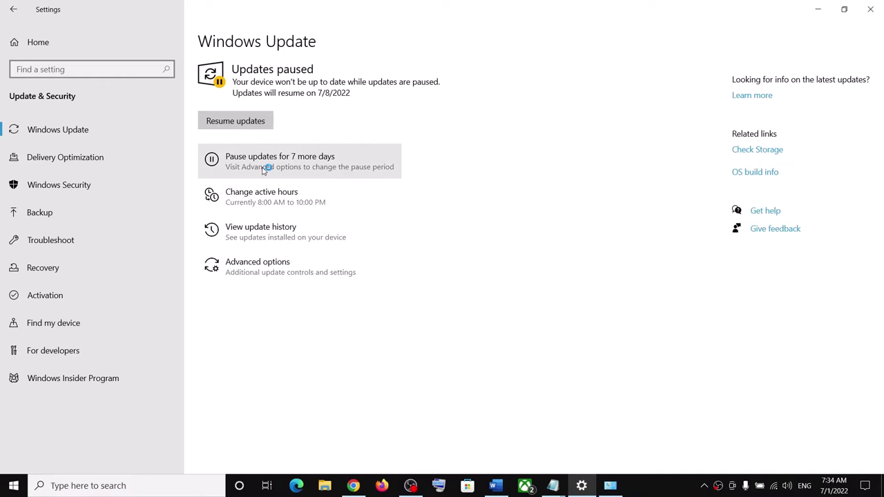
{"action": "left_click", "coordinate": [288, 159]}
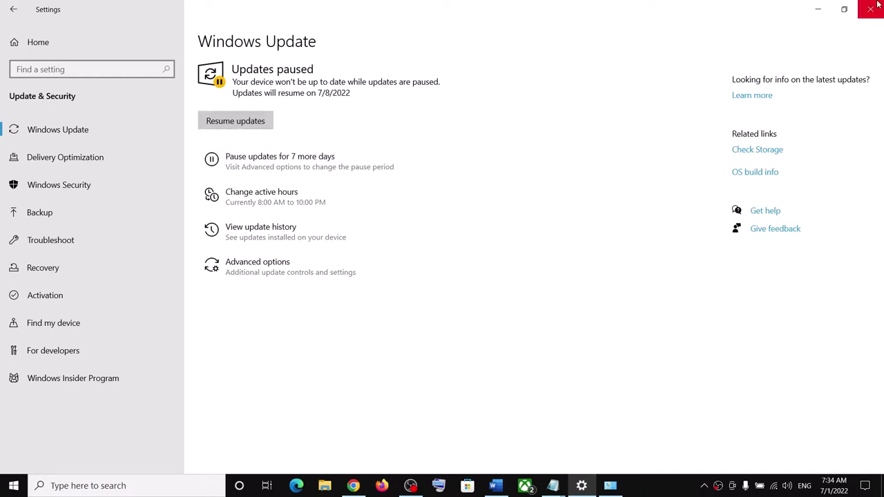
{"action": "left_click", "coordinate": [815, 12]}
{"action": "left_click", "coordinate": [494, 486]}
Step: Highlight 'Install next update' and 'KB5014699' in the Word notes, then return to Windows Update
{"action": "scroll", "coordinate": [217, 294], "scroll_direction": "down", "scroll_amount": 3}
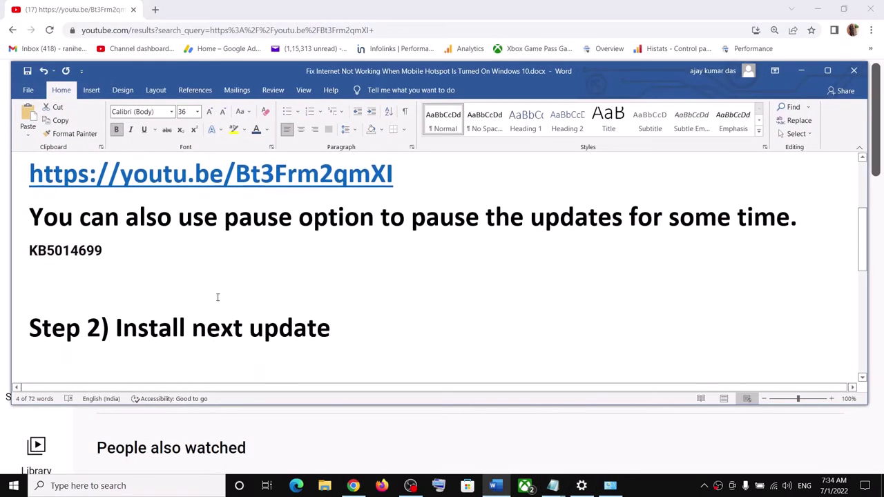
{"action": "left_click_drag", "start_coordinate": [130, 333], "coordinate": [334, 329]}
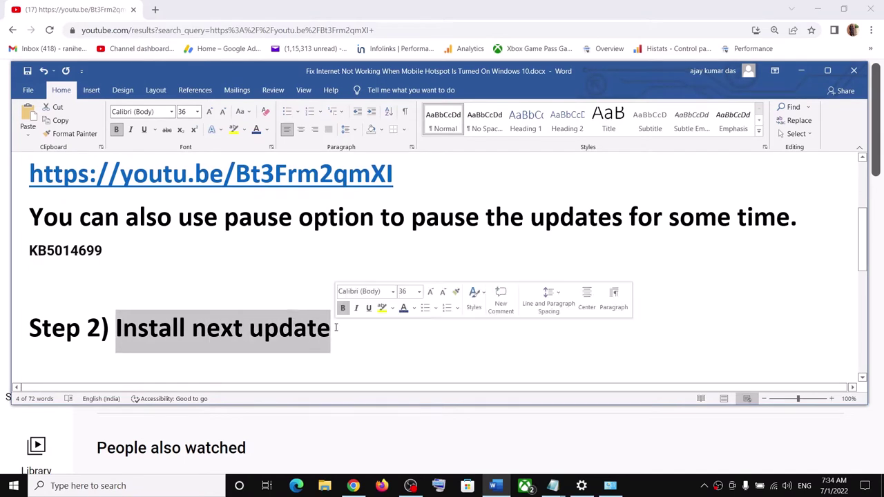
{"action": "scroll", "coordinate": [384, 312], "scroll_direction": "up", "scroll_amount": 2}
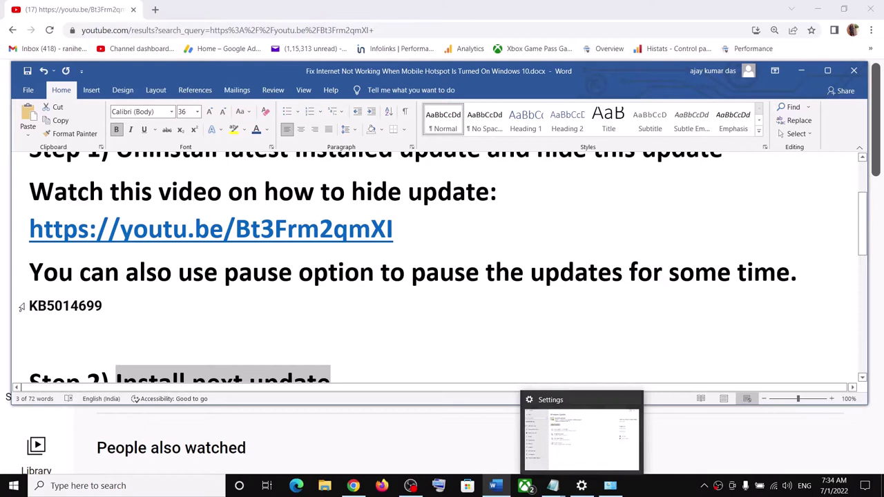
{"action": "mouse_move", "coordinate": [29, 306]}
{"action": "left_mouse_down"}
{"action": "mouse_move", "coordinate": [104, 308]}
{"action": "mouse_move", "coordinate": [38, 306]}
{"action": "left_mouse_up"}
{"action": "left_click", "coordinate": [113, 321]}
{"action": "scroll", "coordinate": [239, 327], "scroll_direction": "down", "scroll_amount": 1}
{"action": "scroll", "coordinate": [237, 328], "scroll_direction": "down", "scroll_amount": 2}
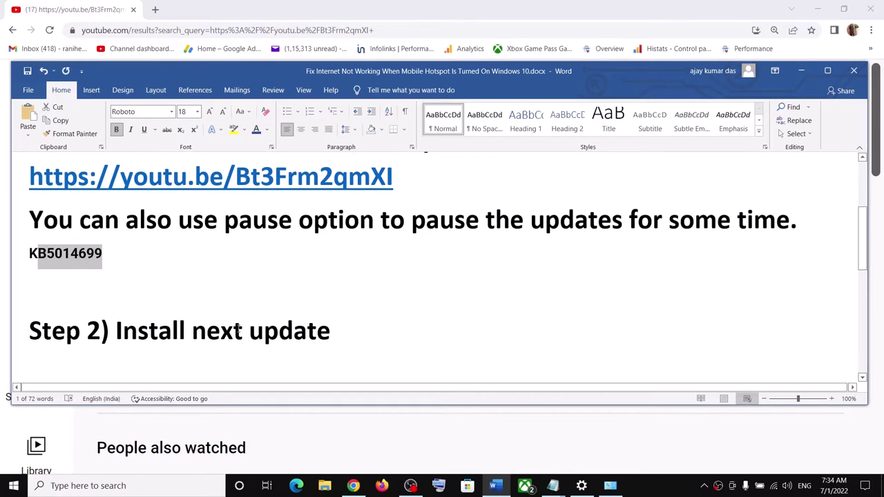
{"action": "left_click_drag", "start_coordinate": [115, 332], "coordinate": [330, 330]}
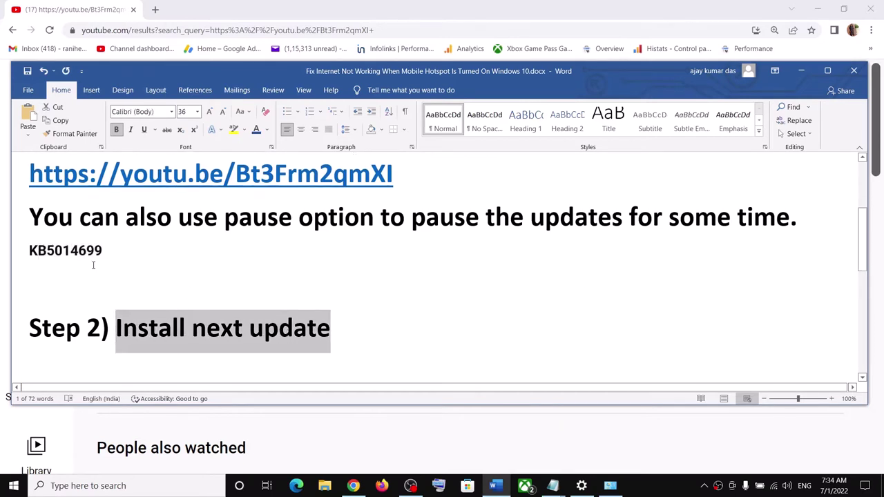
{"action": "left_click", "coordinate": [157, 346]}
{"action": "left_click_drag", "start_coordinate": [116, 330], "coordinate": [330, 330]}
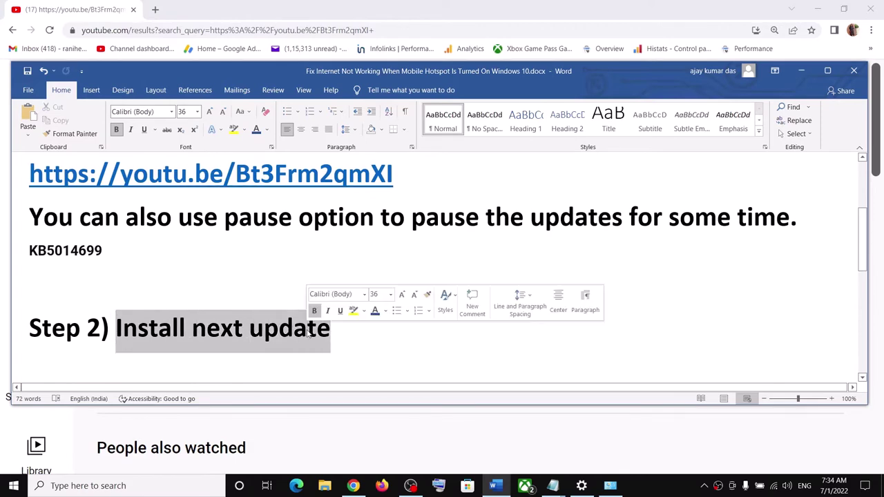
{"action": "left_click", "coordinate": [581, 486]}
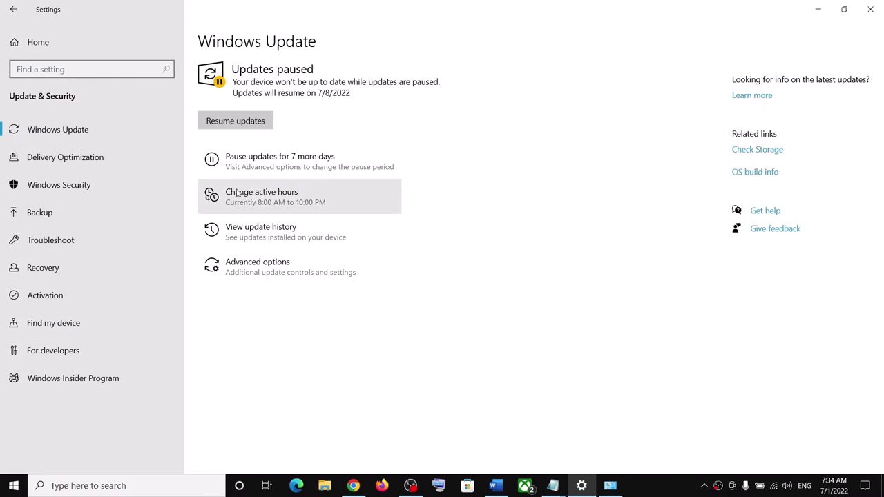
Step: Resume updates, reopen the Installed Updates list from update history, then return to the Word notes
{"action": "left_click", "coordinate": [231, 124]}
{"action": "left_click", "coordinate": [257, 187]}
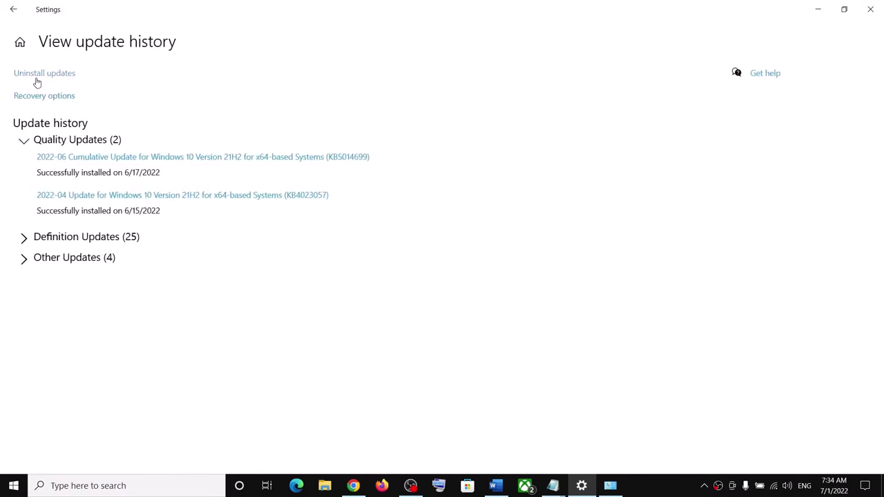
{"action": "left_click", "coordinate": [37, 82]}
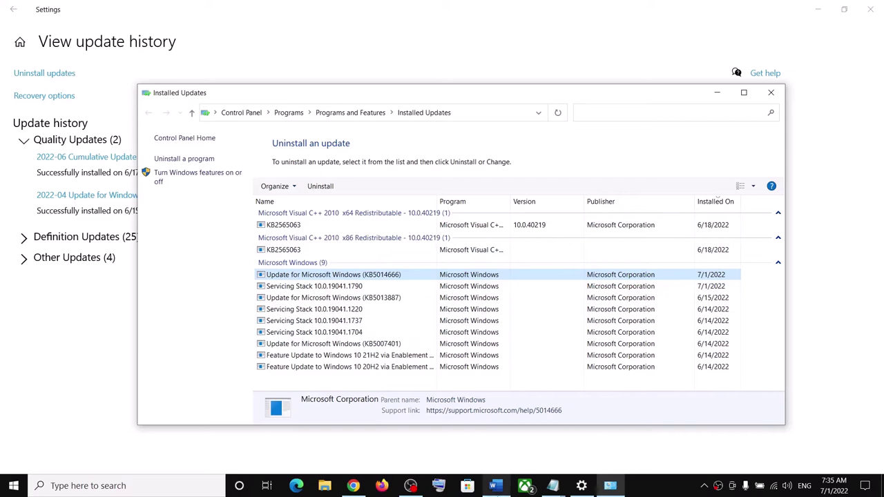
{"action": "left_click", "coordinate": [495, 486]}
{"action": "left_click", "coordinate": [138, 330]}
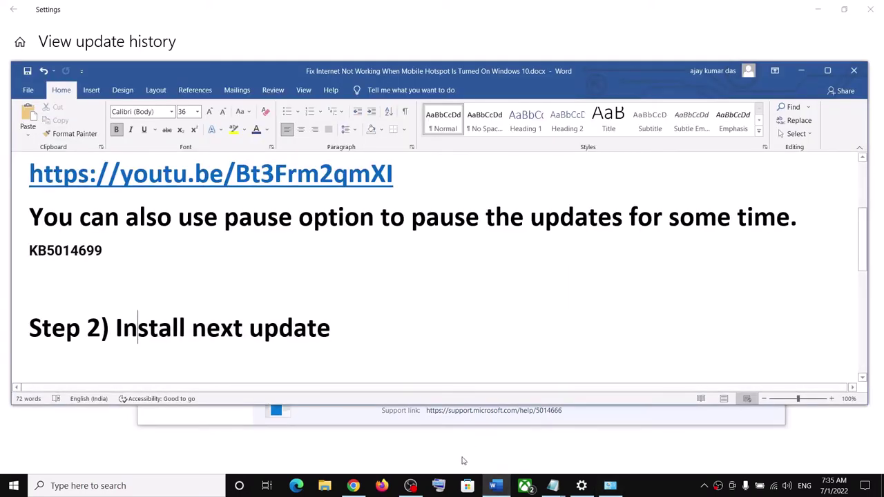
Step: Download and install the optional 2022-06 cumulative update preview KB5014666 from Windows Update
{"action": "left_click", "coordinate": [582, 486]}
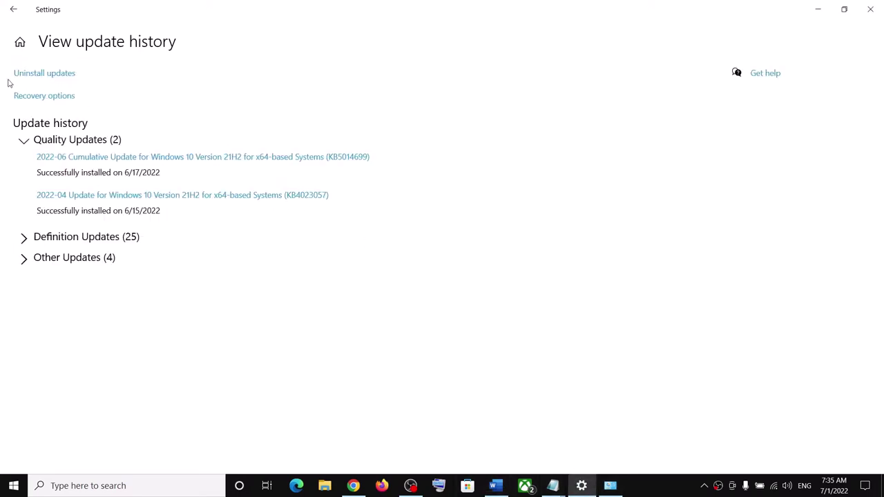
{"action": "left_click", "coordinate": [20, 41]}
{"action": "left_click", "coordinate": [480, 302]}
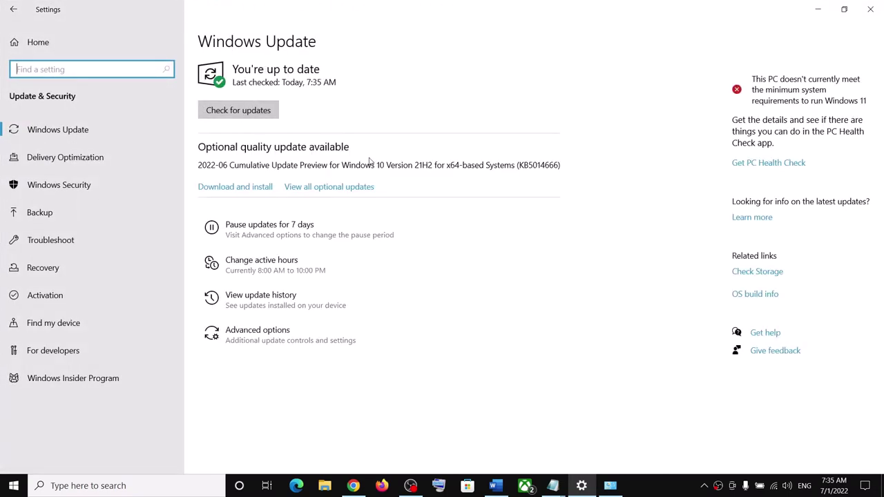
{"action": "double_click", "coordinate": [525, 164]}
{"action": "left_click", "coordinate": [234, 190]}
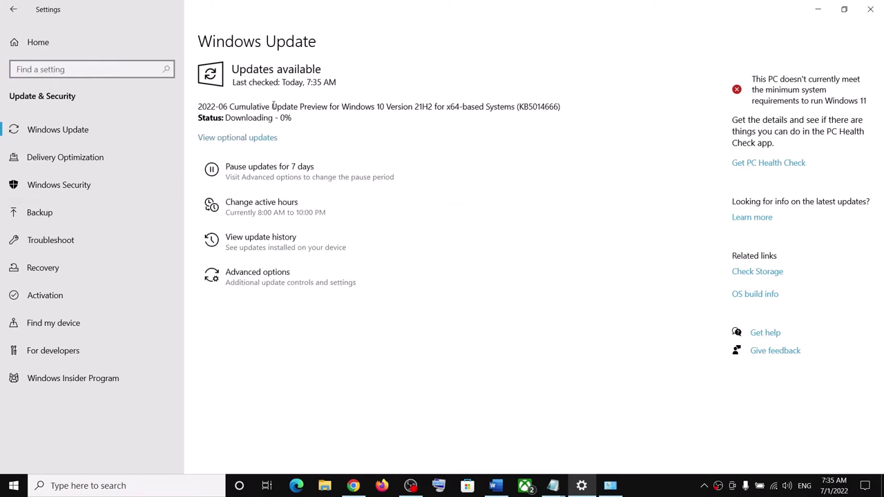
{"action": "left_click", "coordinate": [495, 486]}
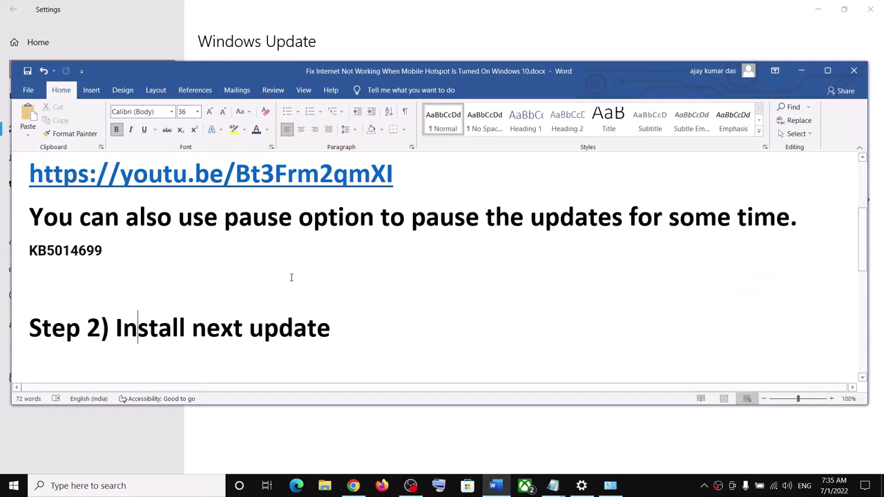
Step: Change the Step 3 heading to 'Update Windows 10/11 using Update Assistant' and select the windows10 link
{"action": "scroll", "coordinate": [355, 298], "scroll_direction": "down", "scroll_amount": 4}
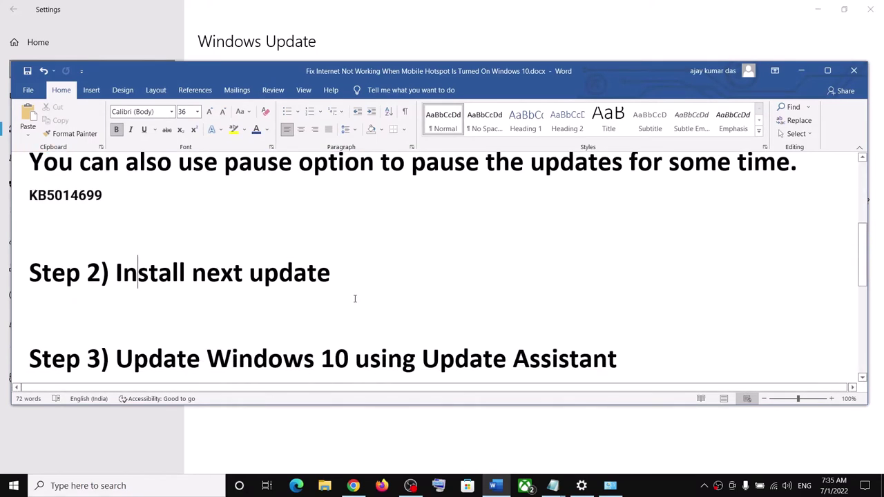
{"action": "left_click", "coordinate": [351, 277]}
{"action": "type", "text": "/11"}
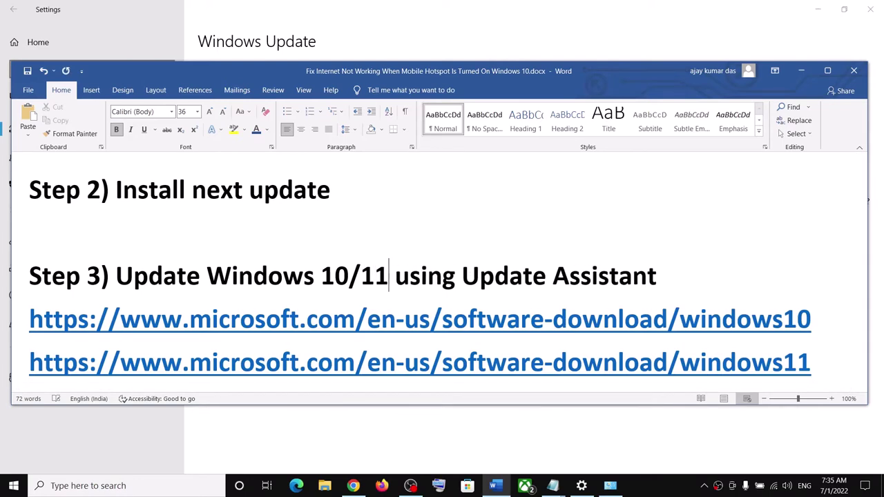
{"action": "left_click_drag", "start_coordinate": [668, 276], "coordinate": [462, 276]}
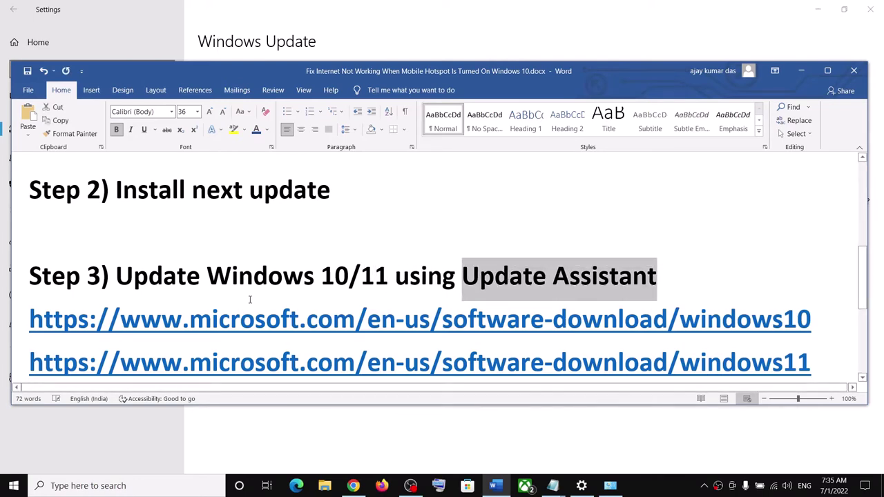
{"action": "scroll", "coordinate": [369, 290], "scroll_direction": "down", "scroll_amount": 2}
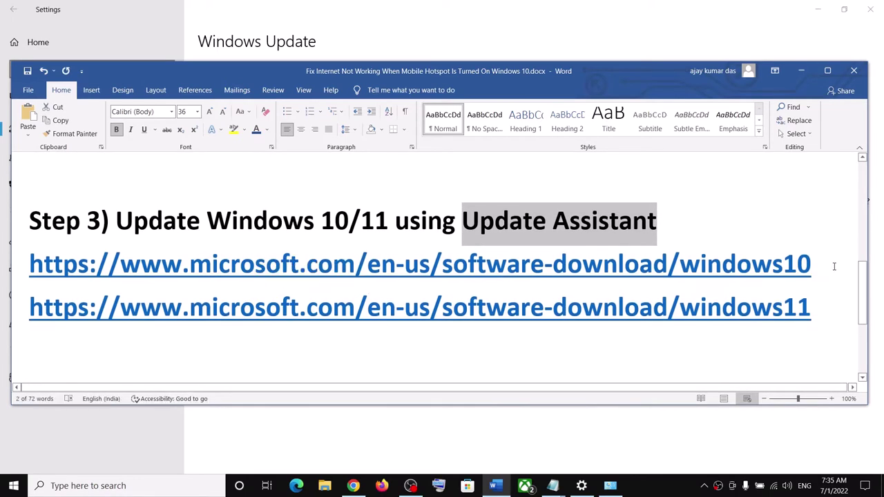
{"action": "triple_click", "coordinate": [835, 266]}
{"action": "key", "text": "ctrl+c"}
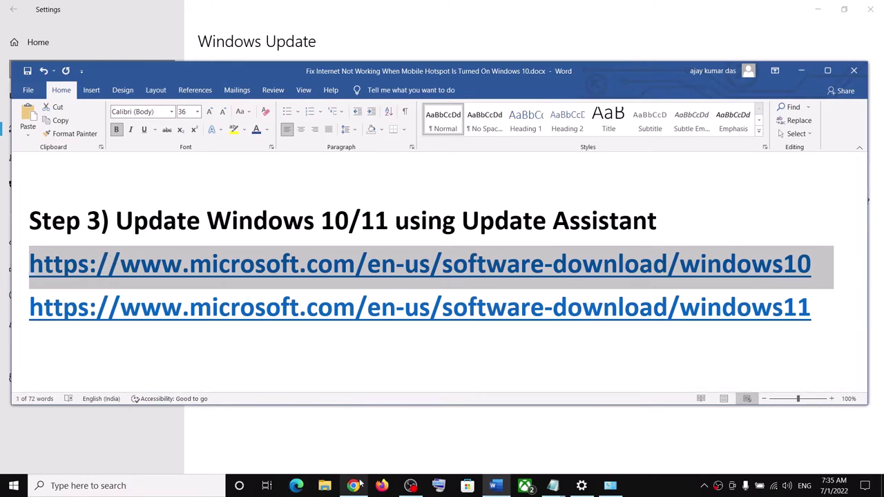
{"action": "left_click", "coordinate": [353, 486]}
Step: Open the copied Windows 10 download link in a new browser tab
{"action": "left_click", "coordinate": [156, 14]}
{"action": "key", "text": "ctrl+v"}
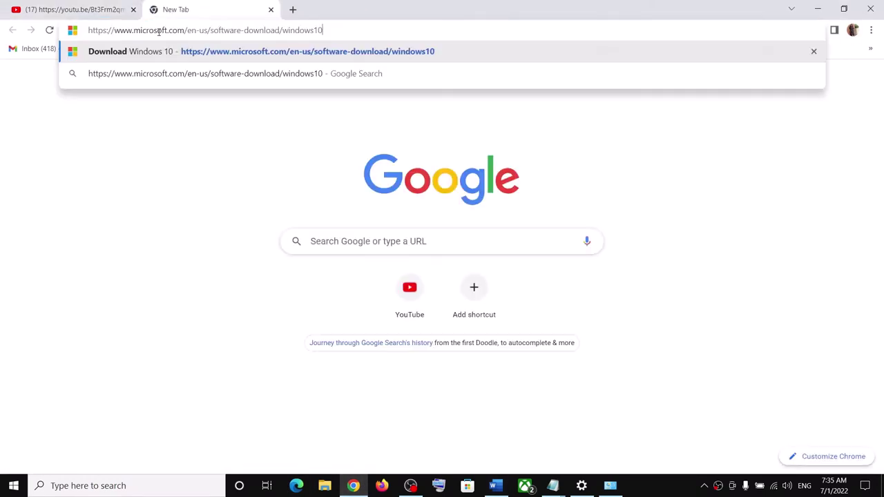
{"action": "key", "text": "Return"}
Step: Copy the Windows 11 download link from the Word notes and open it in another tab
{"action": "key", "text": "alt+Tab"}
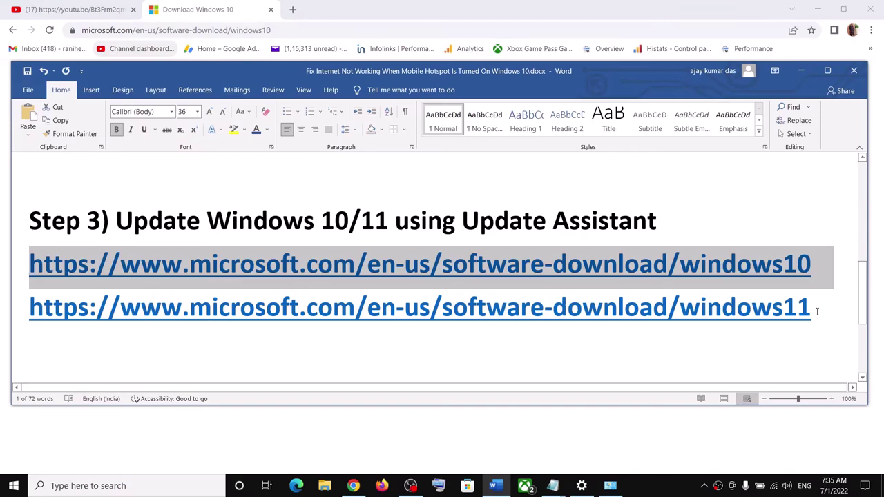
{"action": "left_click_drag", "start_coordinate": [817, 312], "coordinate": [157, 298]}
{"action": "key", "text": "ctrl+c"}
{"action": "left_click", "coordinate": [290, 10]}
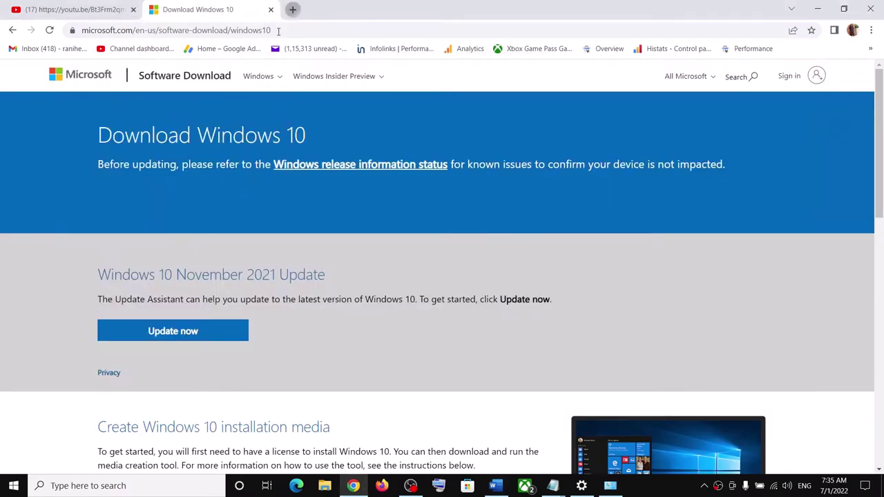
{"action": "left_click", "coordinate": [293, 9]}
{"action": "key", "text": "ctrl+v"}
{"action": "key", "text": "Return"}
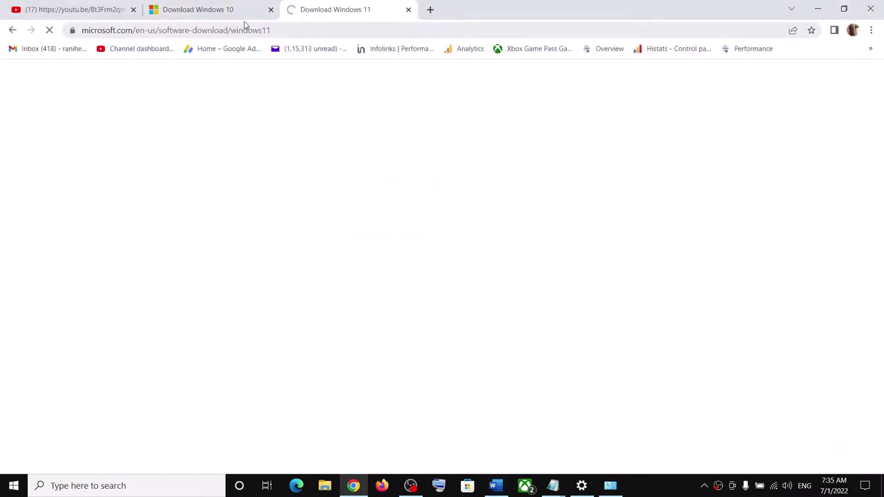
Step: Compare the Update Assistant and Installation Assistant descriptions, then download the Windows 10 Update Assistant
{"action": "left_click", "coordinate": [237, 16]}
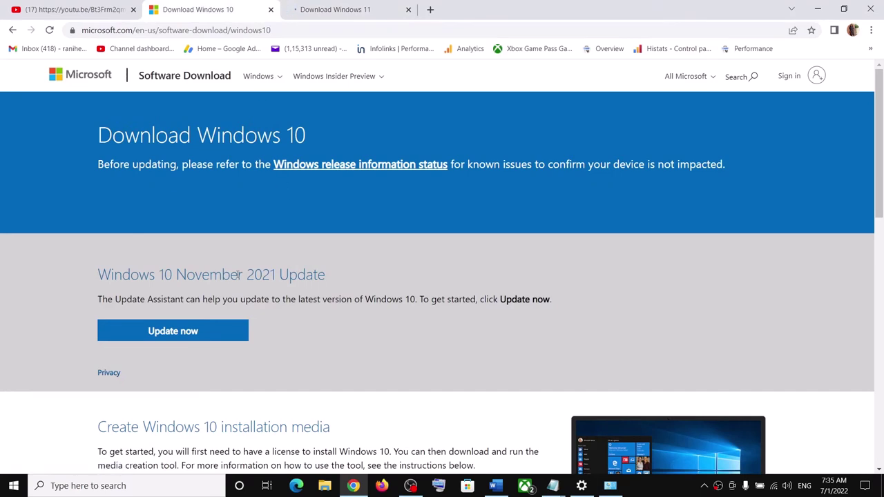
{"action": "left_click_drag", "start_coordinate": [121, 302], "coordinate": [168, 301]}
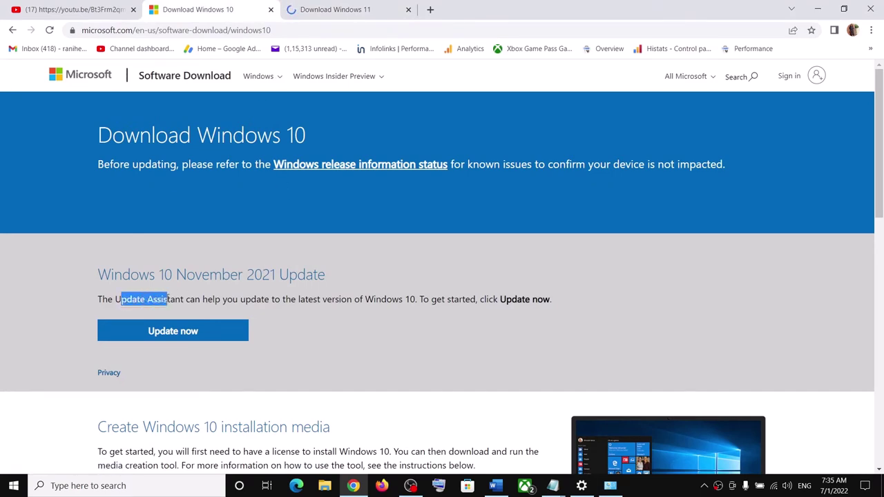
{"action": "left_click", "coordinate": [341, 8]}
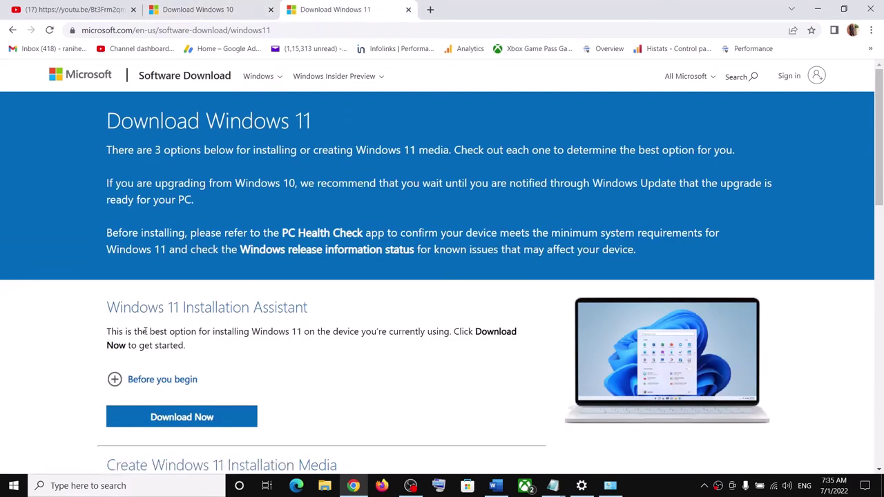
{"action": "left_click_drag", "start_coordinate": [110, 308], "coordinate": [286, 330]}
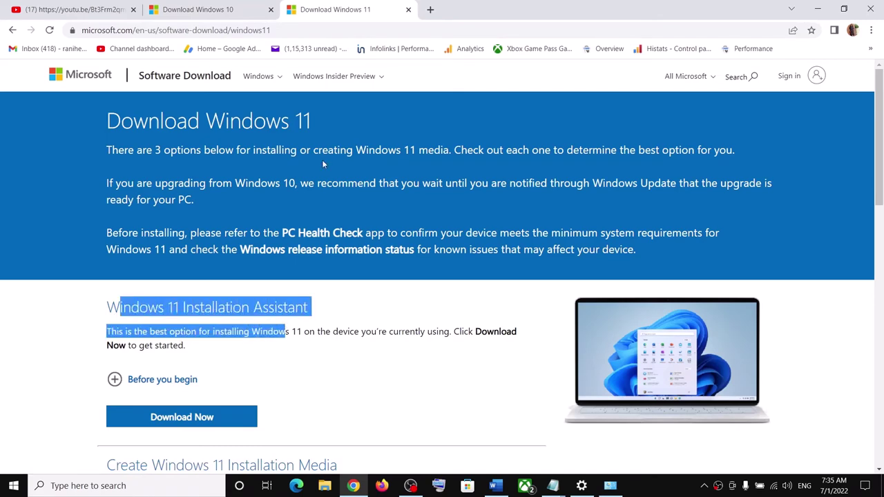
{"action": "left_click", "coordinate": [207, 10]}
{"action": "left_click", "coordinate": [156, 333]}
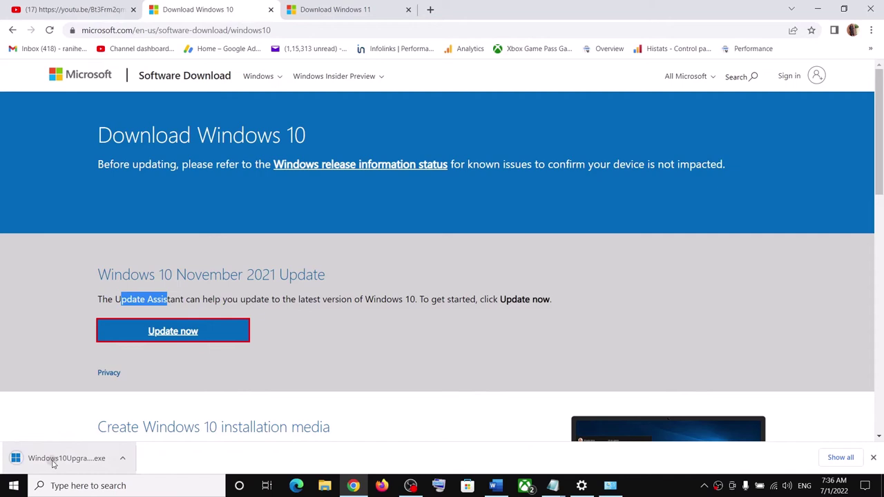
Step: Run the downloaded Windows10Upgrade assistant, which reports Windows 10 is up to date, and close it
{"action": "left_click", "coordinate": [42, 459]}
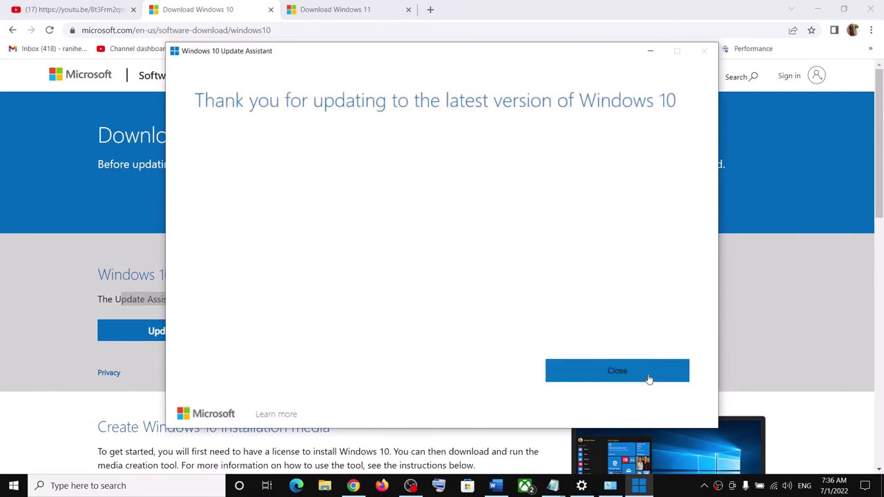
{"action": "left_click", "coordinate": [648, 378]}
Step: Download the Windows 11 Installation Assistant from the Windows 11 page and launch it
{"action": "left_click", "coordinate": [336, 18]}
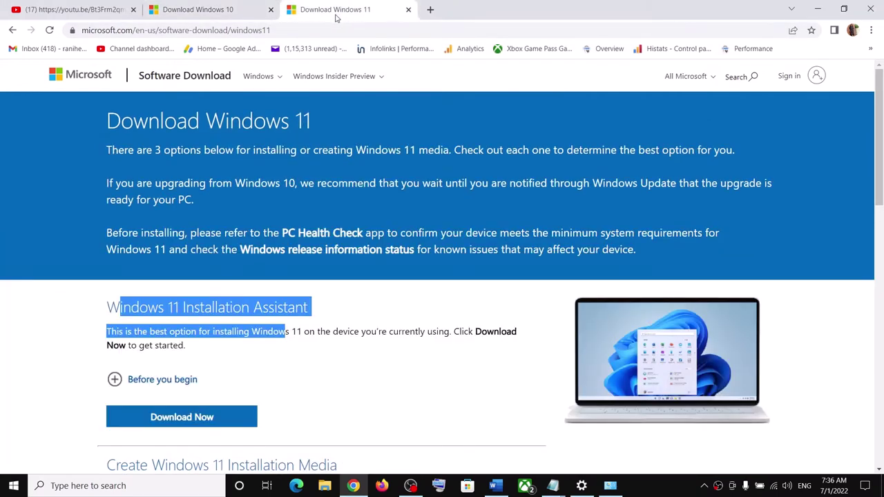
{"action": "scroll", "coordinate": [348, 286], "scroll_direction": "down", "scroll_amount": 2}
{"action": "left_click", "coordinate": [347, 223]}
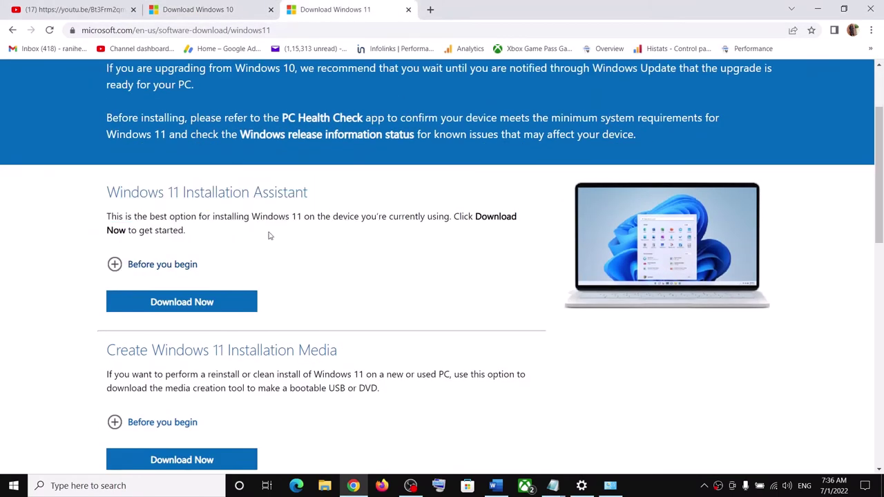
{"action": "left_click", "coordinate": [173, 311]}
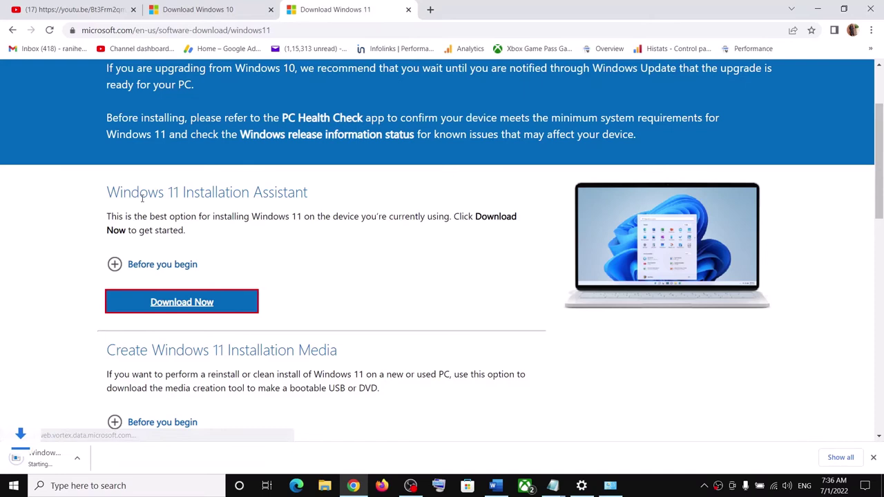
{"action": "left_click", "coordinate": [23, 464]}
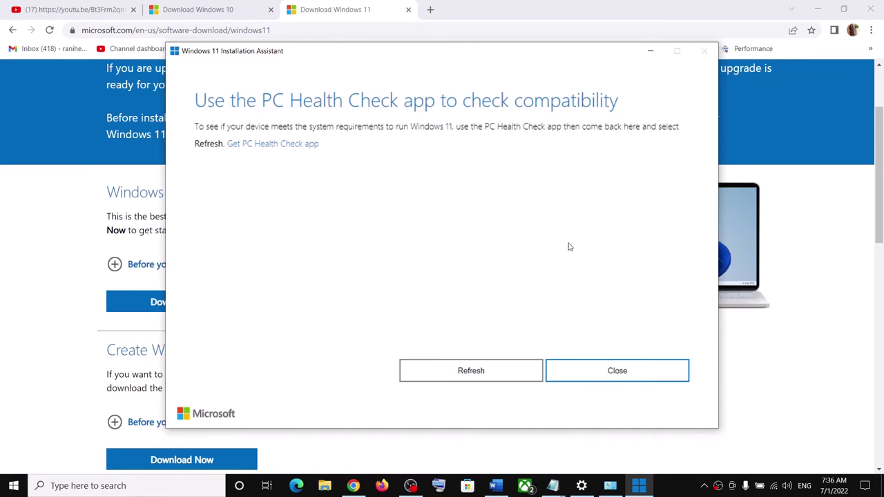
Step: Review the assistant's PC Health Check prompt against the Installation Assistant heading, then return to the Word notes
{"action": "left_click", "coordinate": [43, 330]}
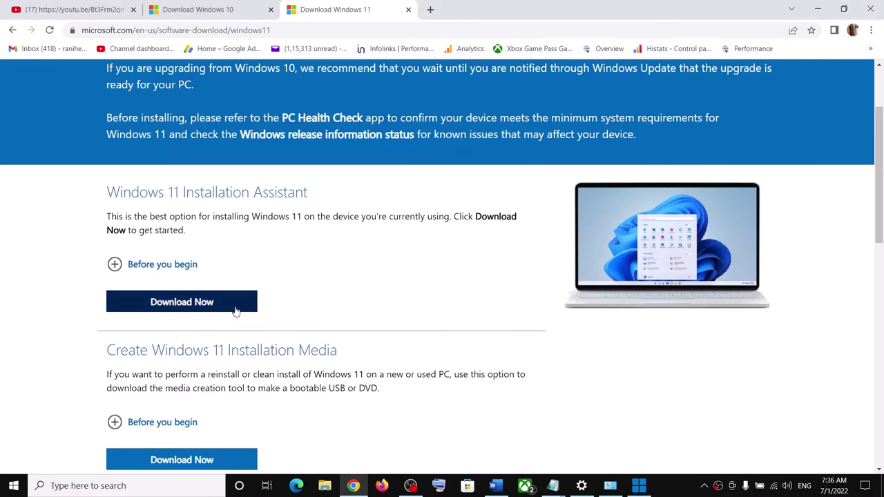
{"action": "left_click", "coordinate": [642, 489]}
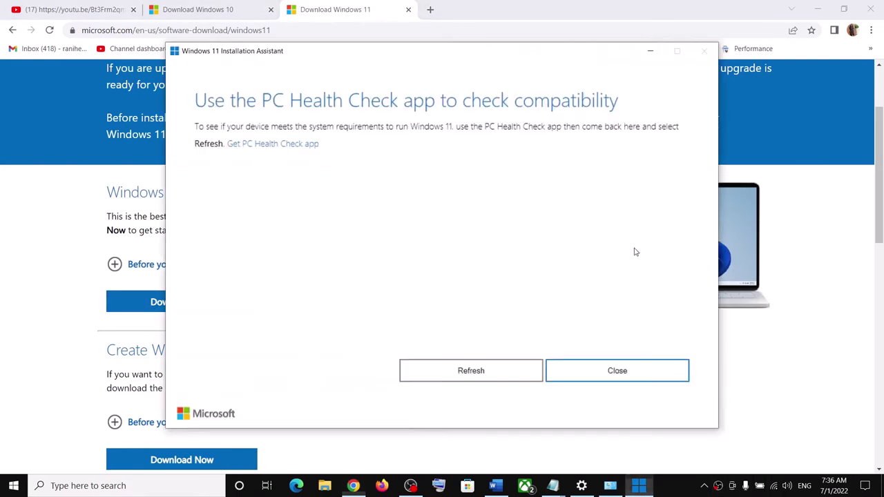
{"action": "left_click", "coordinate": [766, 159]}
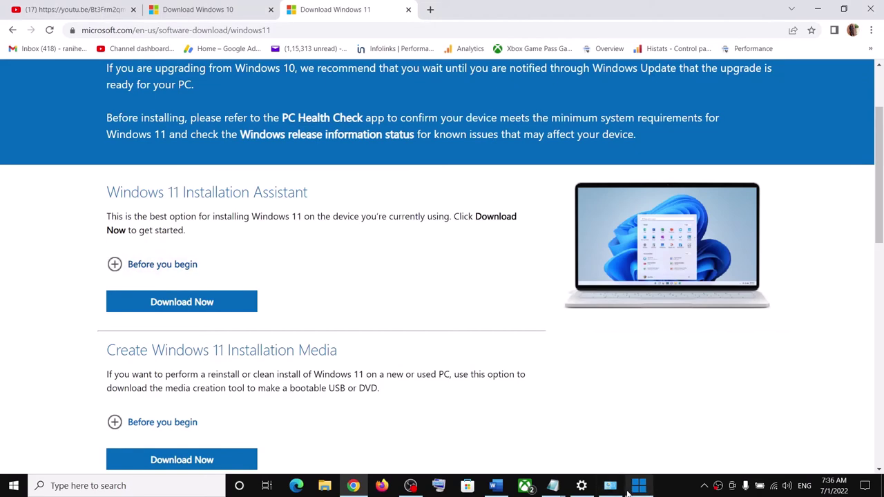
{"action": "left_click_drag", "start_coordinate": [169, 194], "coordinate": [386, 198]}
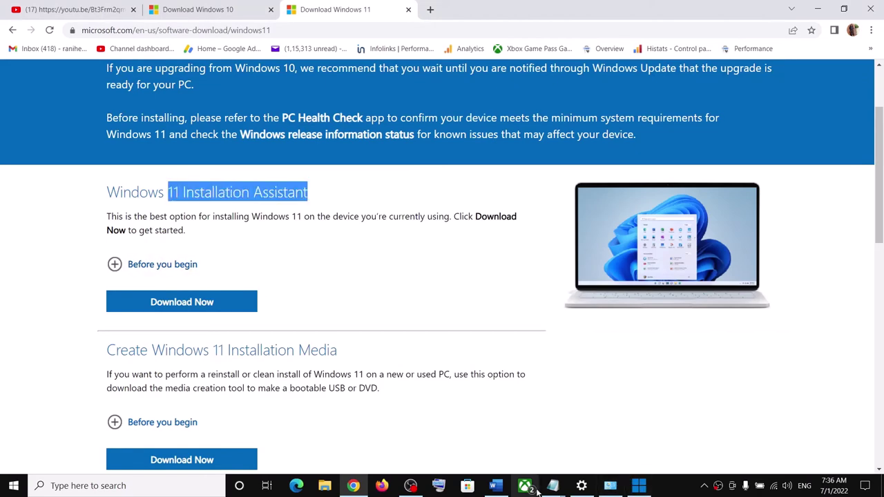
{"action": "left_click", "coordinate": [494, 485]}
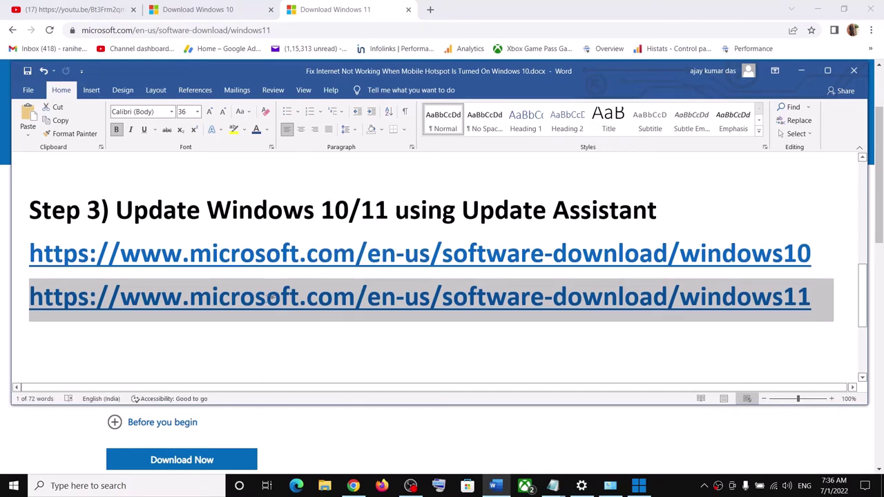
Step: Insert '/10' before 11 in the Step 4 Media Creation tool heading, then minimize Word
{"action": "scroll", "coordinate": [268, 300], "scroll_direction": "down", "scroll_amount": 3}
{"action": "left_click_drag", "start_coordinate": [144, 264], "coordinate": [686, 276]}
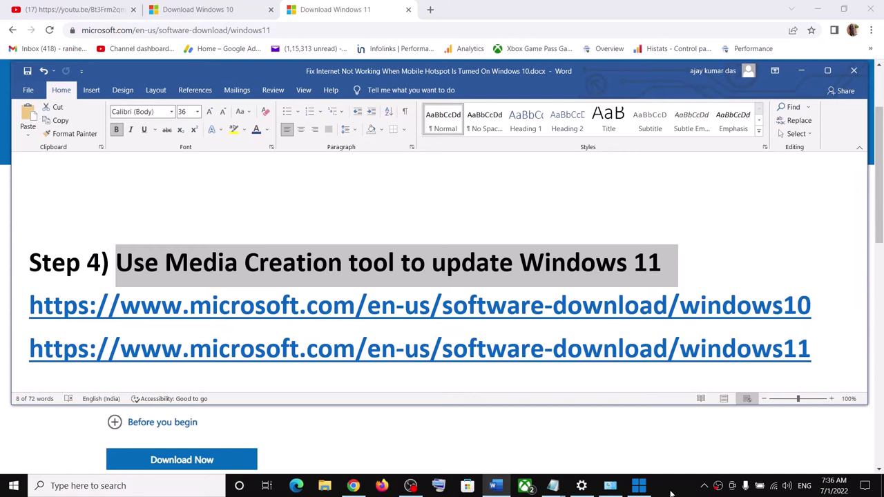
{"action": "left_click", "coordinate": [639, 271]}
{"action": "type", "text": "/10"}
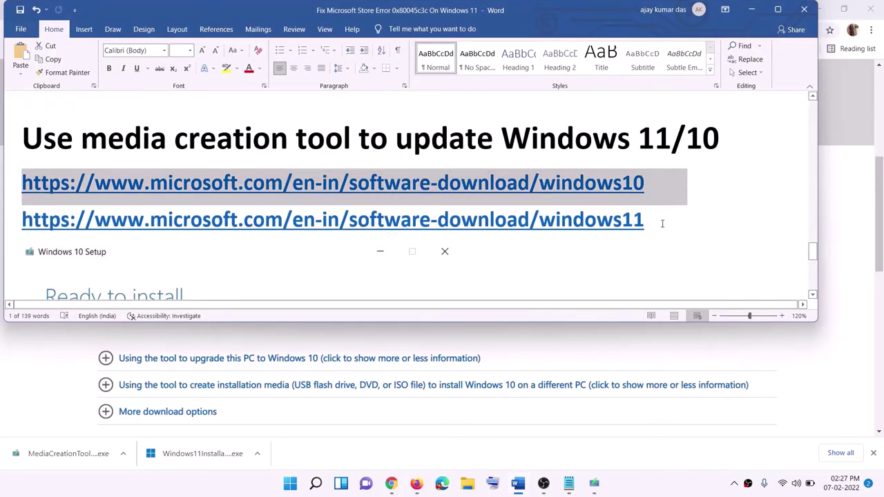
{"action": "left_click", "coordinate": [752, 9]}
{"action": "scroll", "coordinate": [380, 195], "scroll_direction": "up", "scroll_amount": 4}
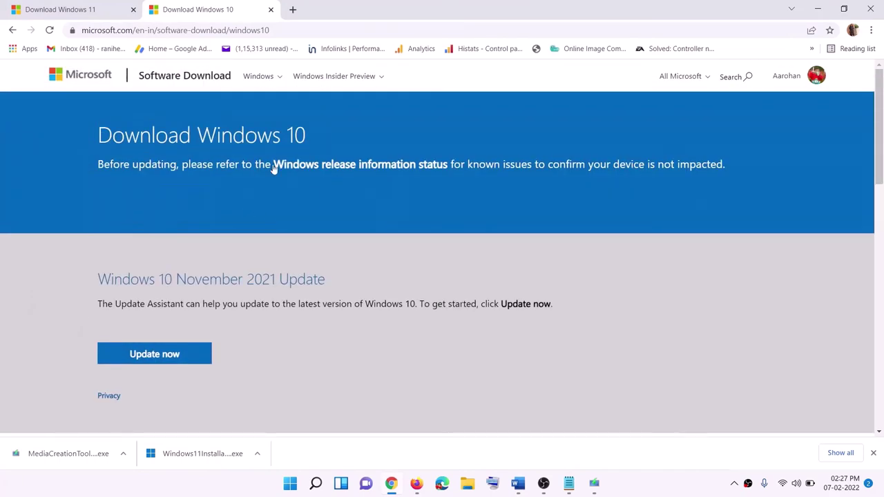
Step: Download and run the Windows 10 Media Creation Tool, accept the license, and start upgrading this PC
{"action": "scroll", "coordinate": [273, 169], "scroll_direction": "down", "scroll_amount": 3}
{"action": "left_click_drag", "start_coordinate": [104, 276], "coordinate": [197, 277]}
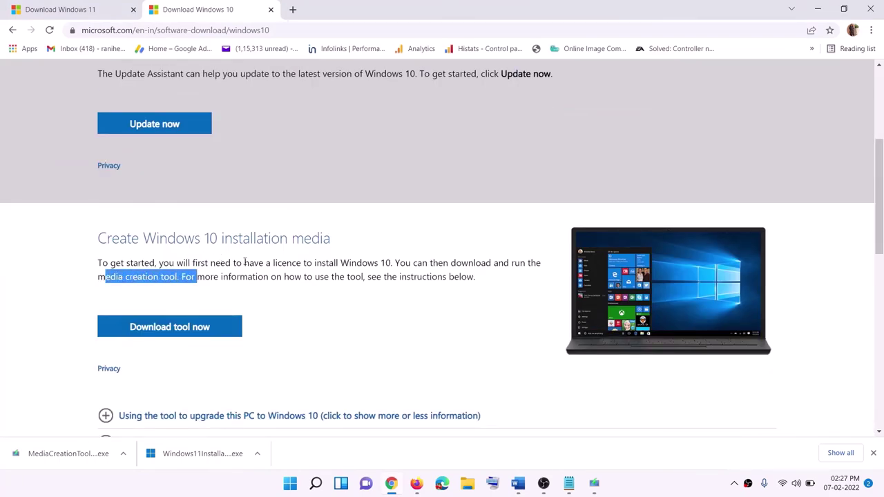
{"action": "scroll", "coordinate": [295, 257], "scroll_direction": "down", "scroll_amount": 2}
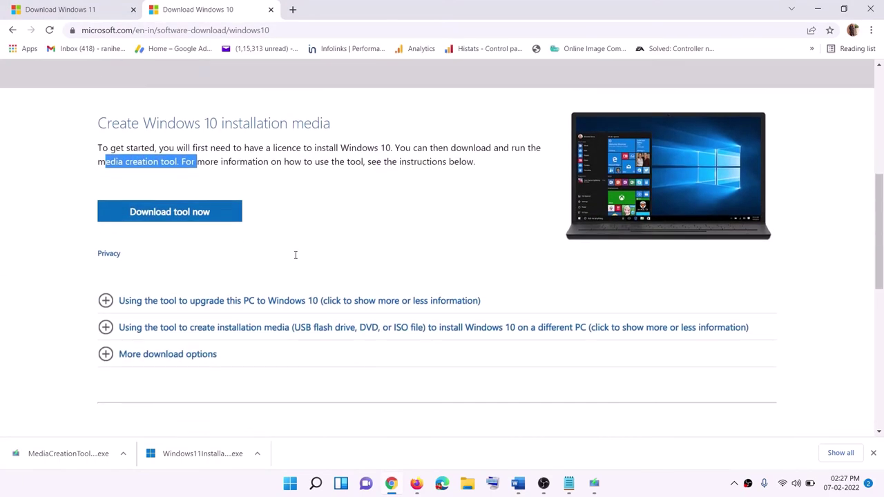
{"action": "left_click", "coordinate": [183, 218]}
{"action": "left_click", "coordinate": [595, 485]}
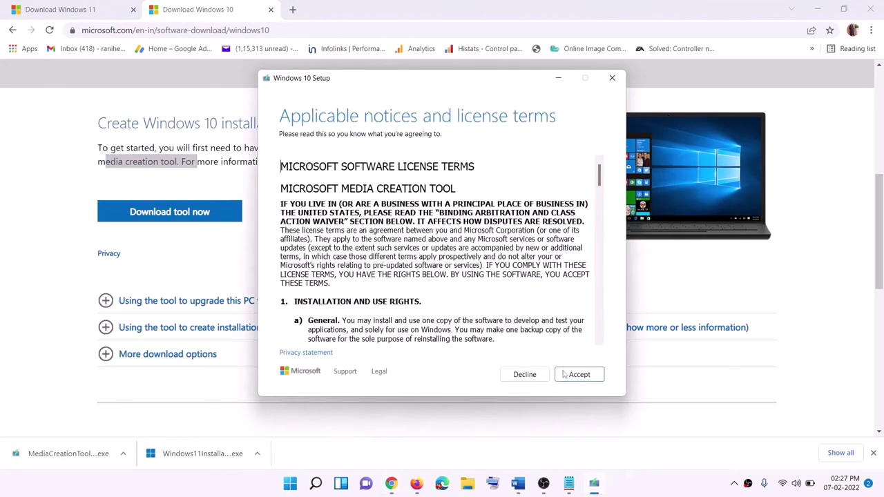
{"action": "left_click", "coordinate": [579, 375]}
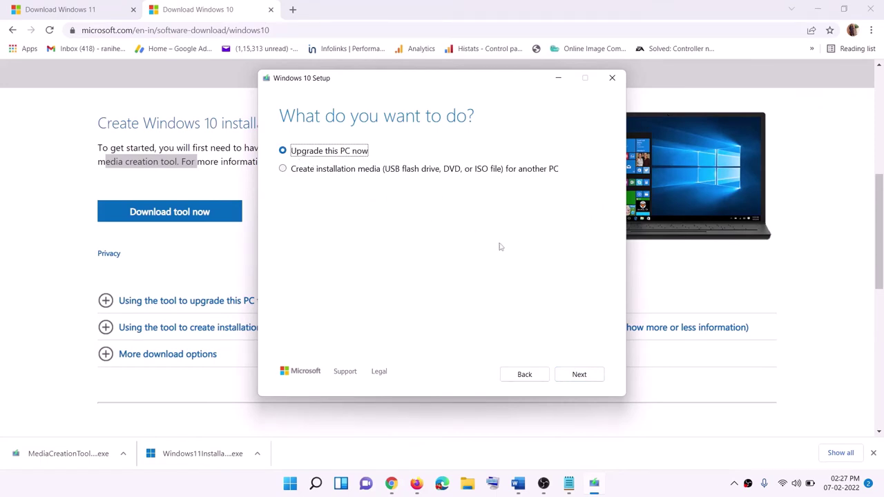
{"action": "left_click", "coordinate": [579, 374]}
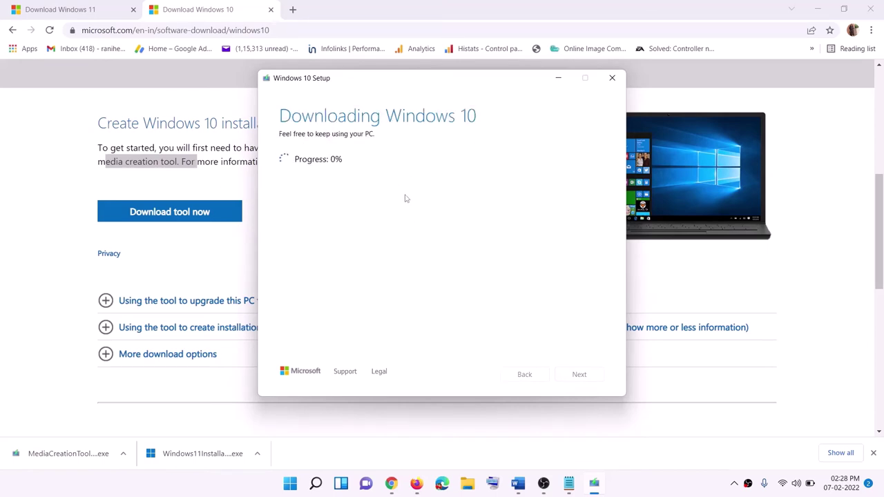
{"action": "left_click", "coordinate": [653, 493]}
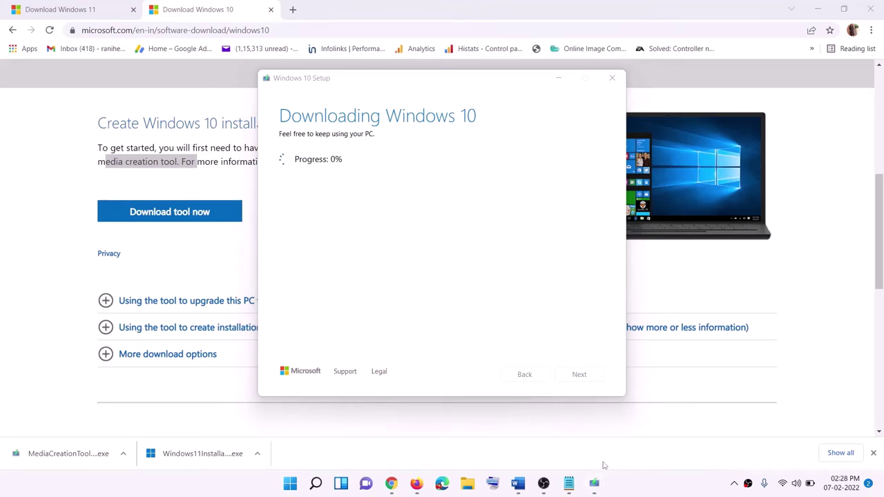
Step: Maximize the Word guide to view the Ready to install screenshot, then switch to Chrome's Windows 11 page
{"action": "left_click", "coordinate": [518, 483]}
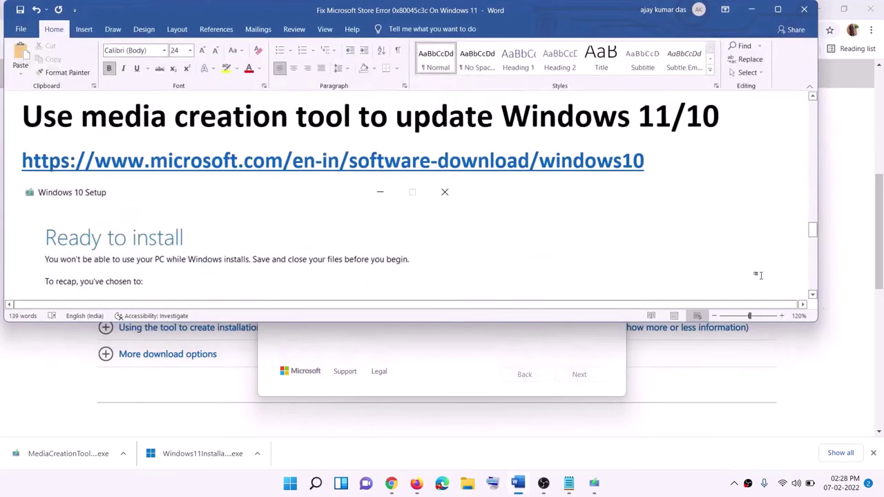
{"action": "scroll", "coordinate": [97, 223], "scroll_direction": "down", "scroll_amount": 1}
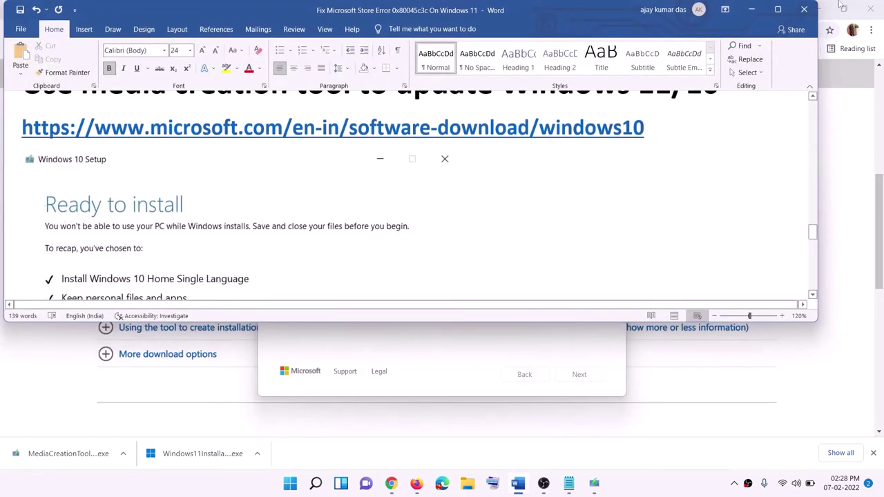
{"action": "left_click", "coordinate": [777, 10]}
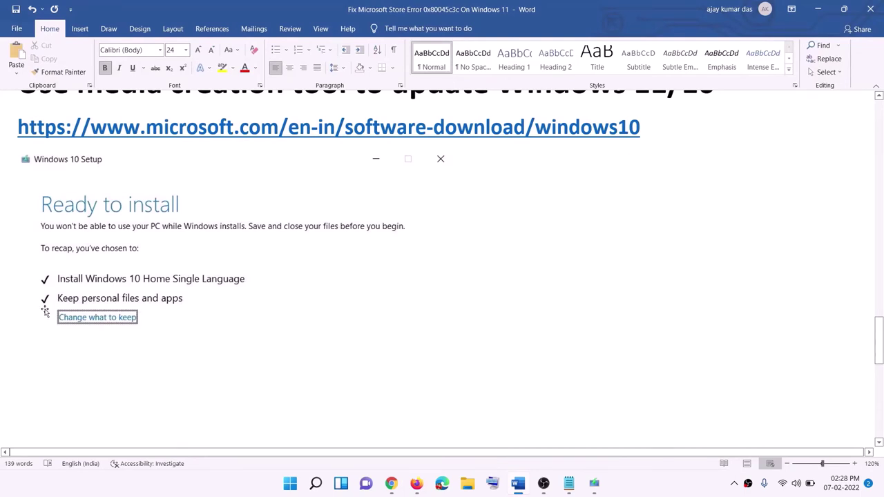
{"action": "scroll", "coordinate": [452, 322], "scroll_direction": "down", "scroll_amount": 3}
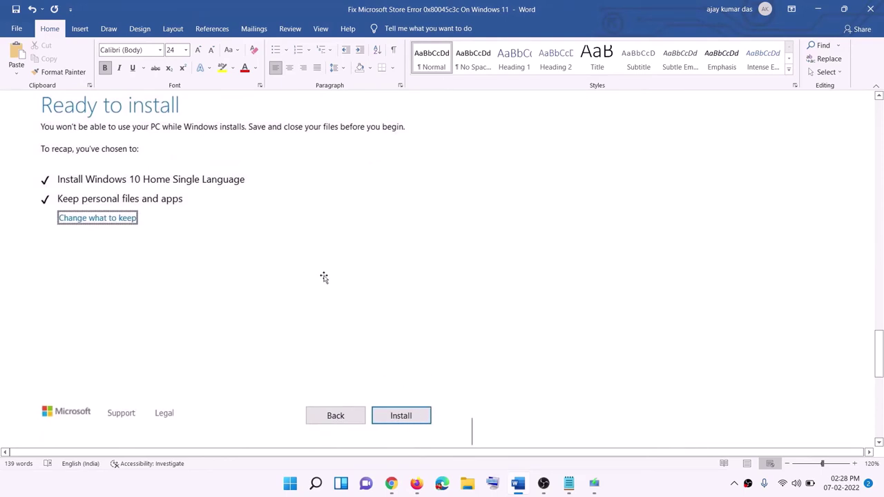
{"action": "scroll", "coordinate": [361, 285], "scroll_direction": "up", "scroll_amount": 1}
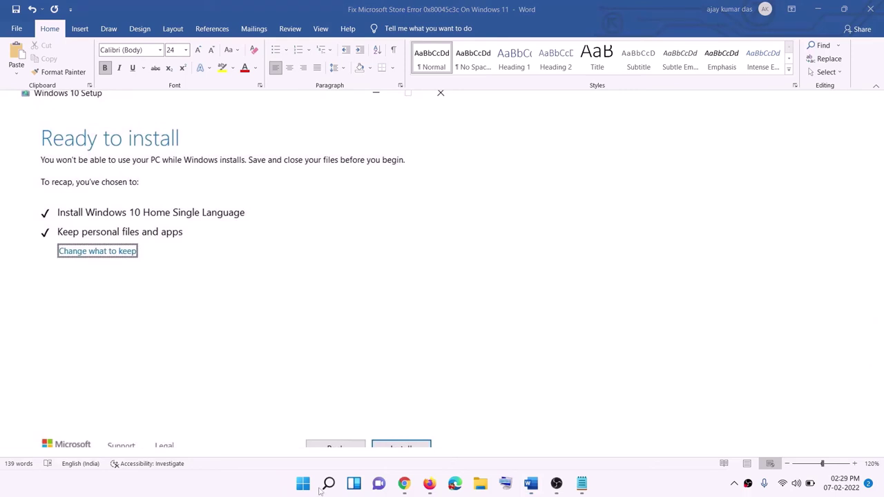
{"action": "left_click", "coordinate": [407, 486]}
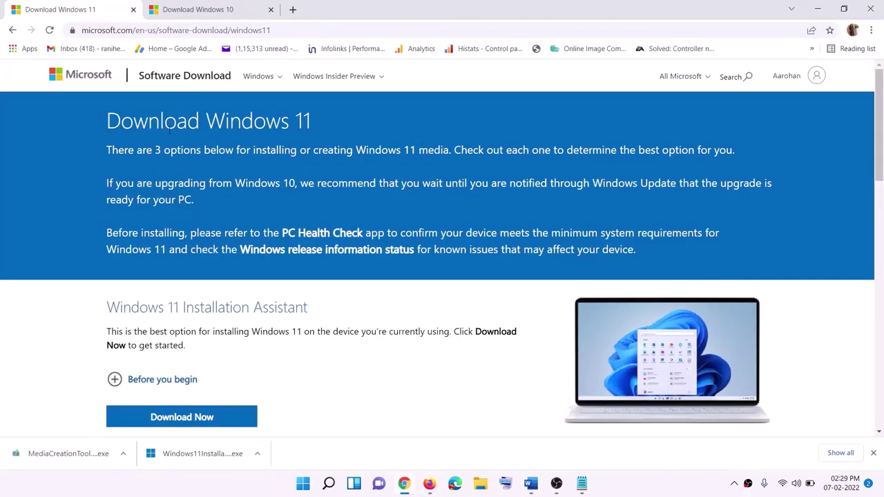
Step: Download the Windows 11 Media Creation Tool and allow it to run
{"action": "scroll", "coordinate": [285, 304], "scroll_direction": "down", "scroll_amount": 3}
{"action": "left_click", "coordinate": [168, 273]}
{"action": "left_click_drag", "start_coordinate": [168, 273], "coordinate": [255, 273]}
{"action": "left_click", "coordinate": [178, 349]}
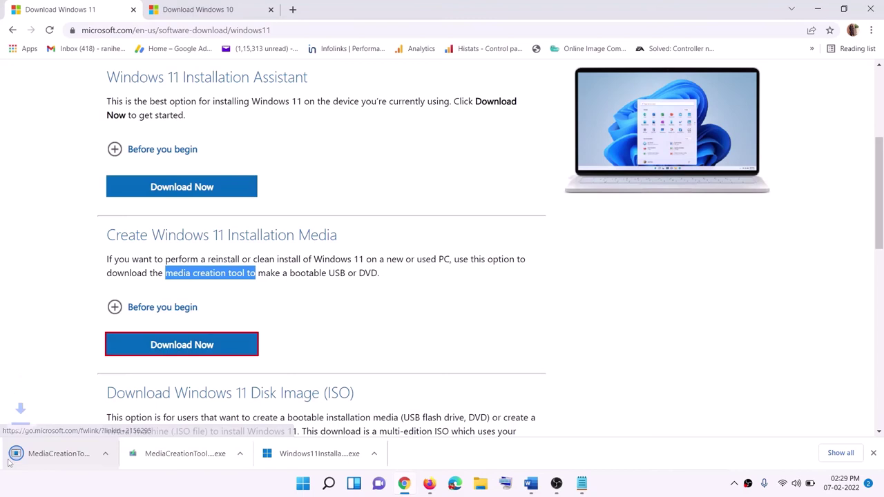
{"action": "left_click", "coordinate": [62, 459]}
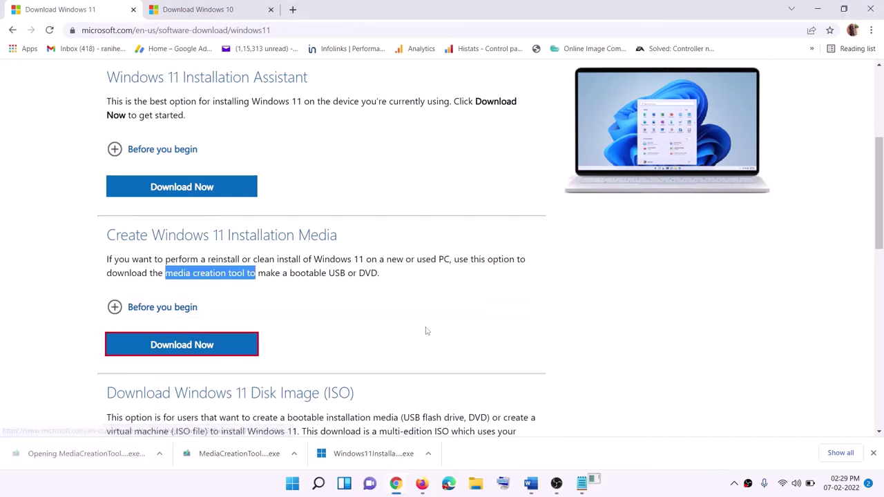
{"action": "left_click", "coordinate": [384, 336]}
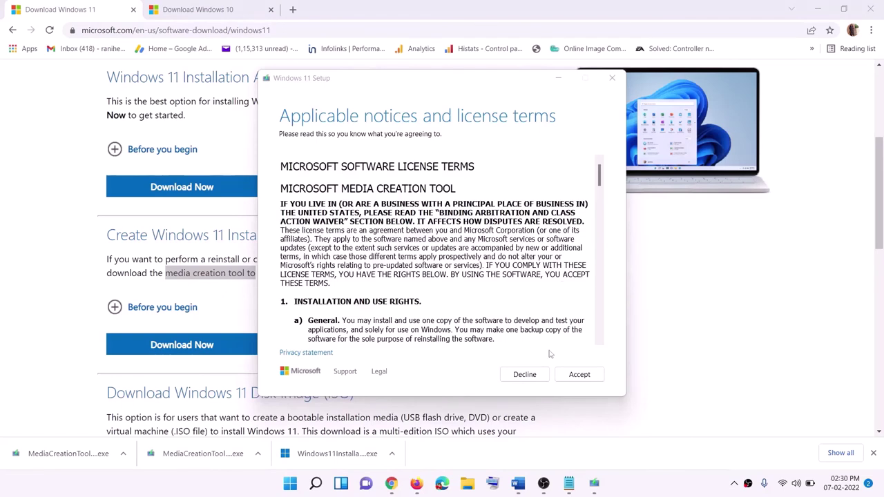
Step: Accept the licence, keep the recommended edition, and save a Windows 11 ISO file to the Desktop
{"action": "left_click", "coordinate": [579, 374]}
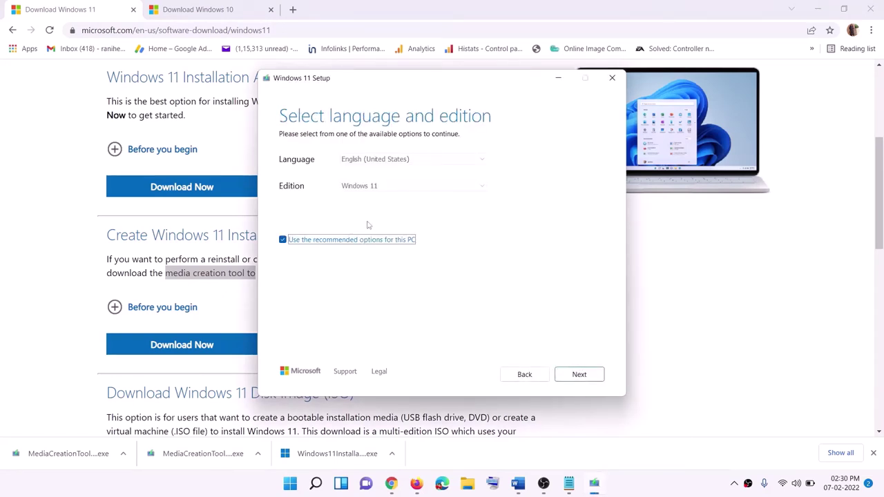
{"action": "left_click", "coordinate": [572, 375]}
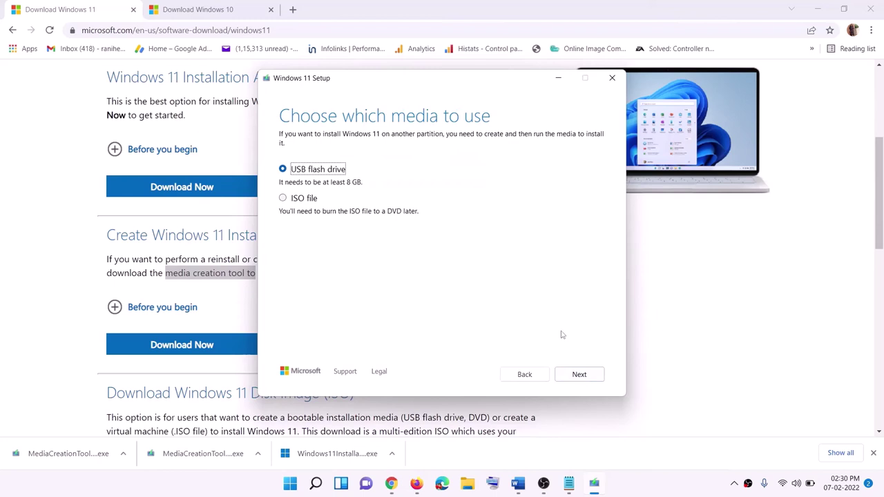
{"action": "left_click", "coordinate": [292, 201]}
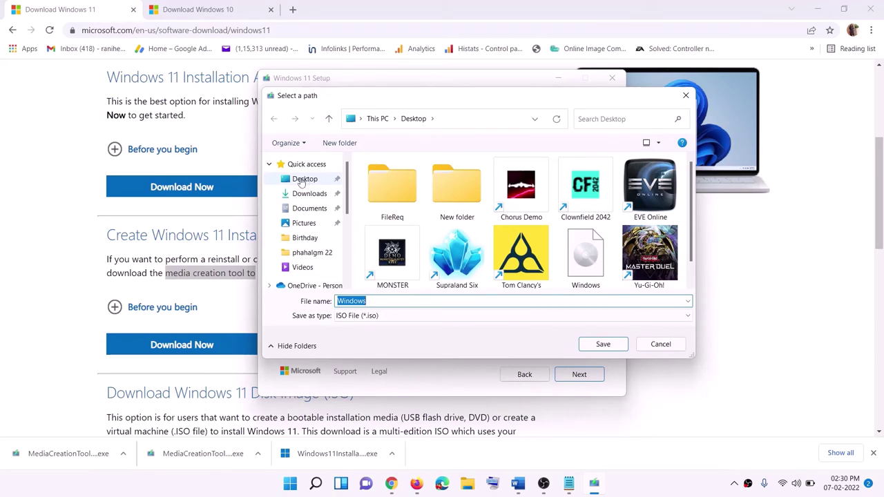
{"action": "left_click", "coordinate": [302, 181]}
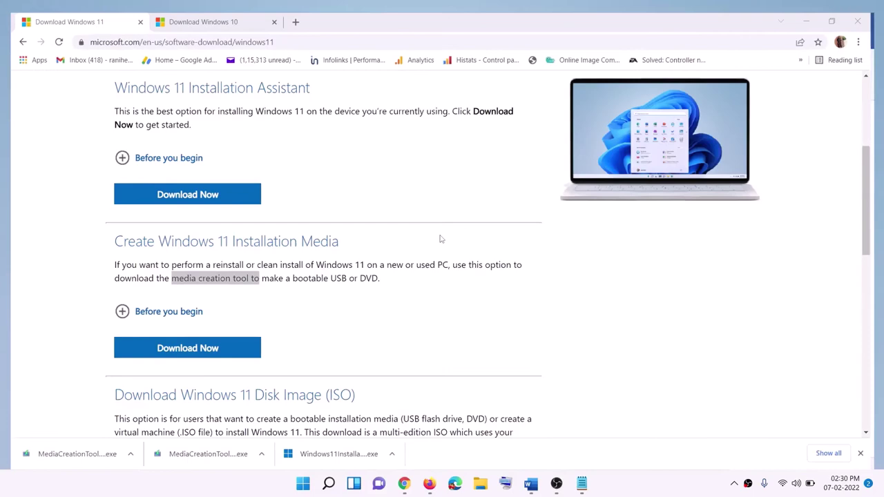
Step: Mount the Windows ISO file from the desktop to open its contents
{"action": "key", "text": "super+d"}
{"action": "left_click_drag", "start_coordinate": [200, 23], "coordinate": [353, 317]}
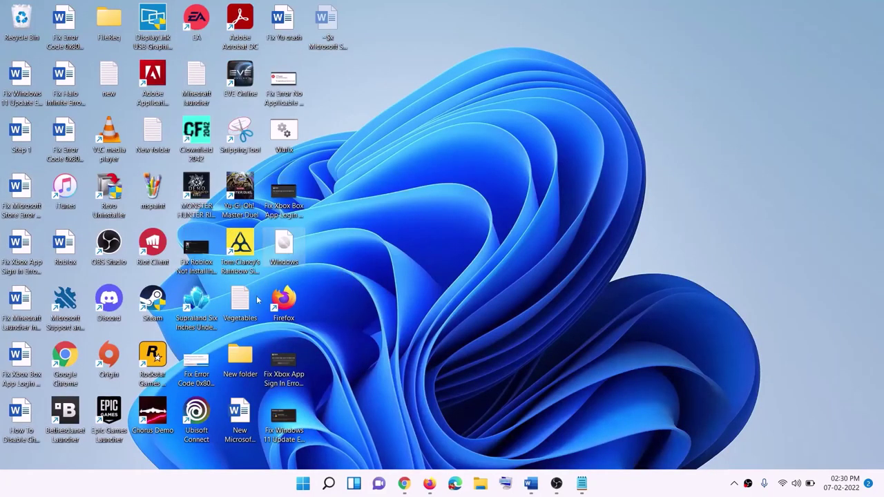
{"action": "double_click", "coordinate": [285, 250]}
Step: Launch Windows 11 setup from the mounted disc and let it check for updates, then return to Word
{"action": "left_click", "coordinate": [280, 323]}
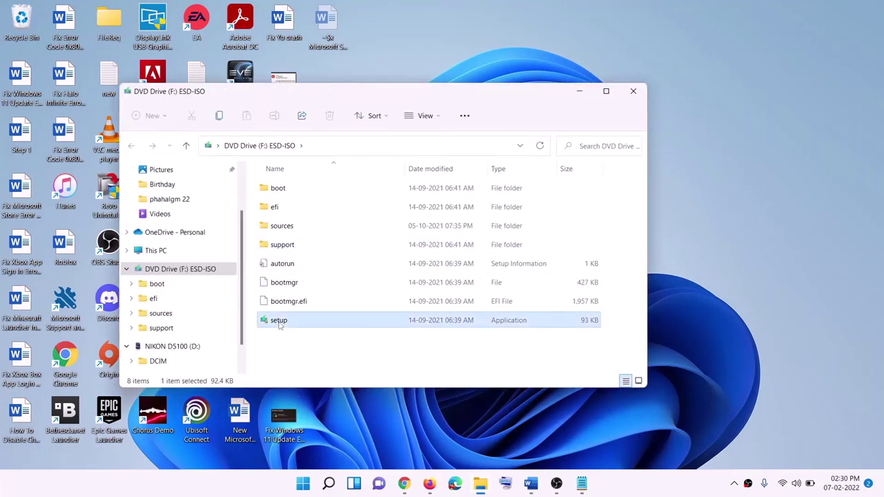
{"action": "double_click", "coordinate": [302, 323]}
{"action": "left_click", "coordinate": [364, 358]}
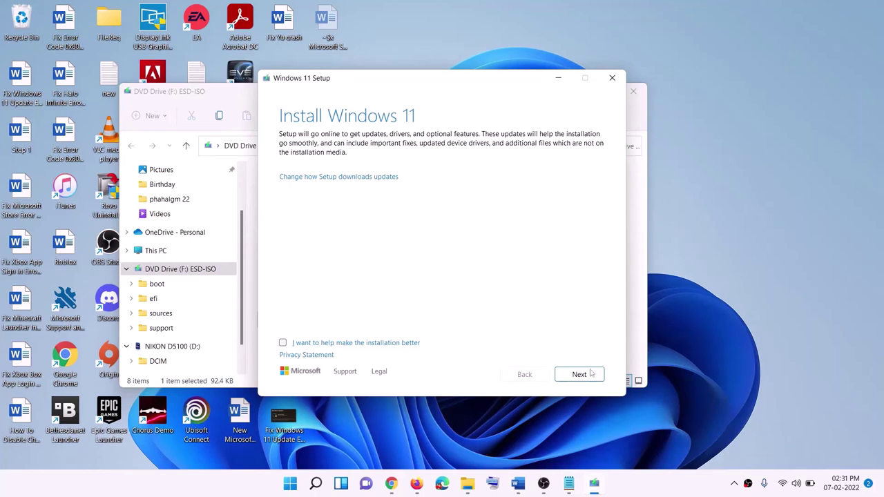
{"action": "left_click", "coordinate": [591, 374]}
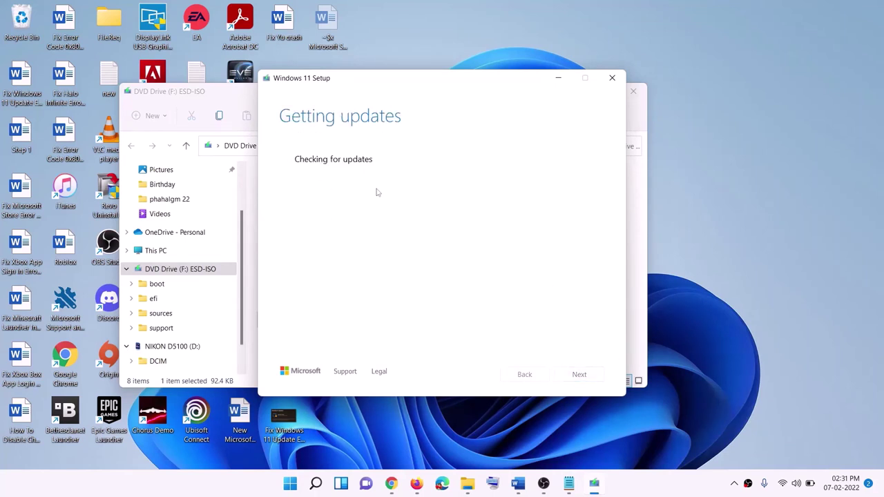
{"action": "key", "text": "alt+Tab"}
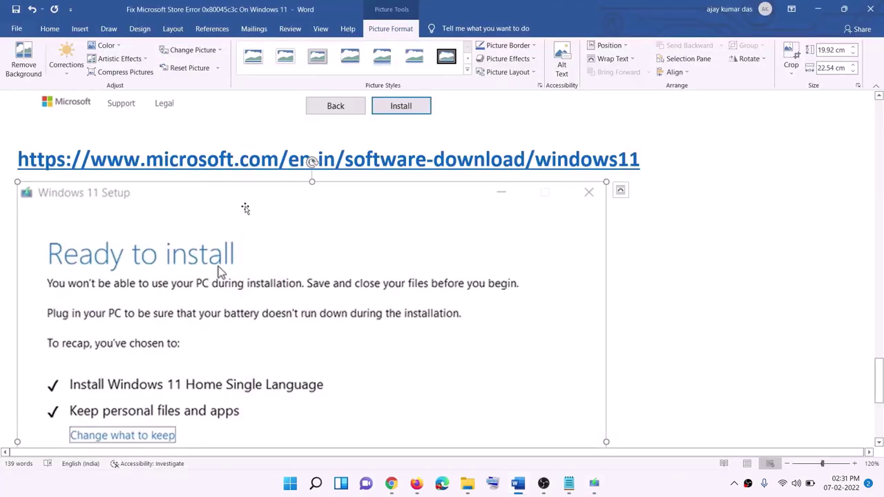
{"action": "scroll", "coordinate": [204, 230], "scroll_direction": "down", "scroll_amount": 2}
{"action": "scroll", "coordinate": [205, 230], "scroll_direction": "down", "scroll_amount": 3}
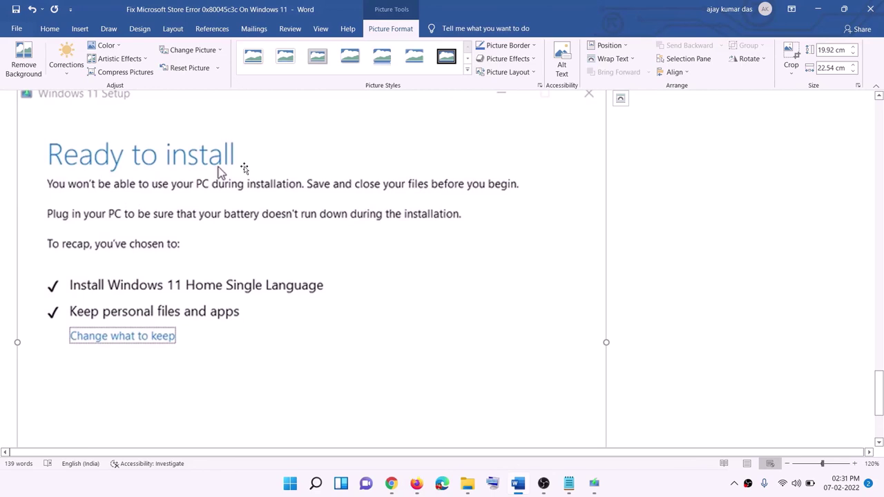
{"action": "scroll", "coordinate": [243, 181], "scroll_direction": "down", "scroll_amount": 1}
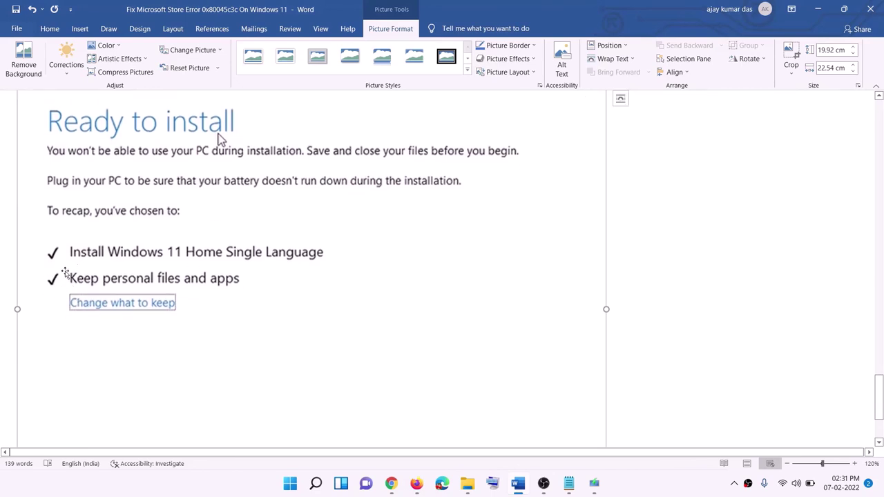
{"action": "scroll", "coordinate": [346, 325], "scroll_direction": "down", "scroll_amount": 3}
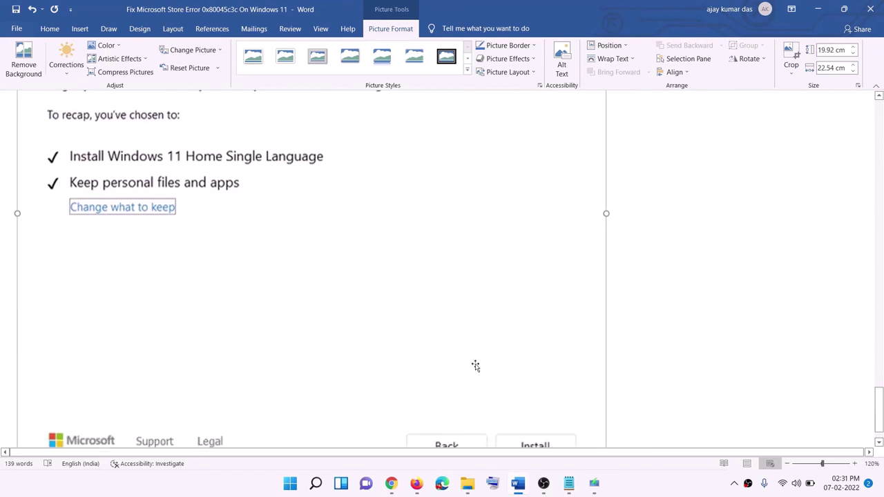
{"action": "scroll", "coordinate": [470, 345], "scroll_direction": "up", "scroll_amount": 7}
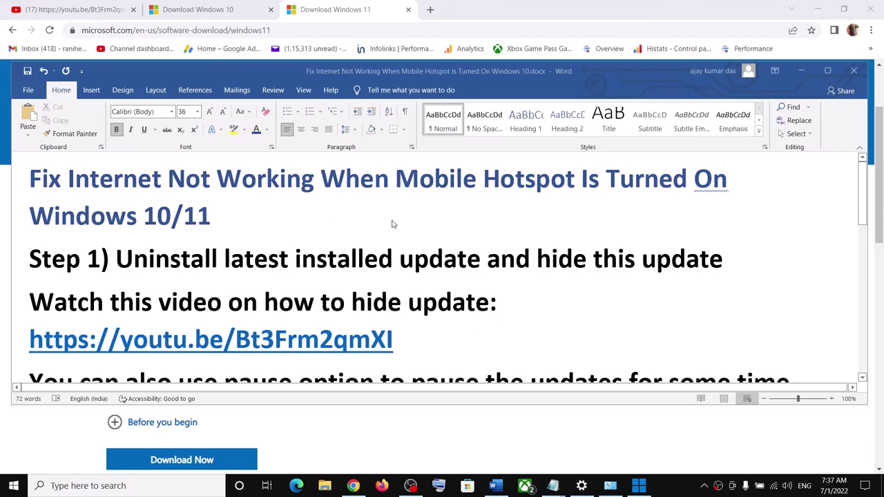
{"action": "left_click", "coordinate": [204, 207]}
{"action": "left_click_drag", "start_coordinate": [92, 178], "coordinate": [316, 181]}
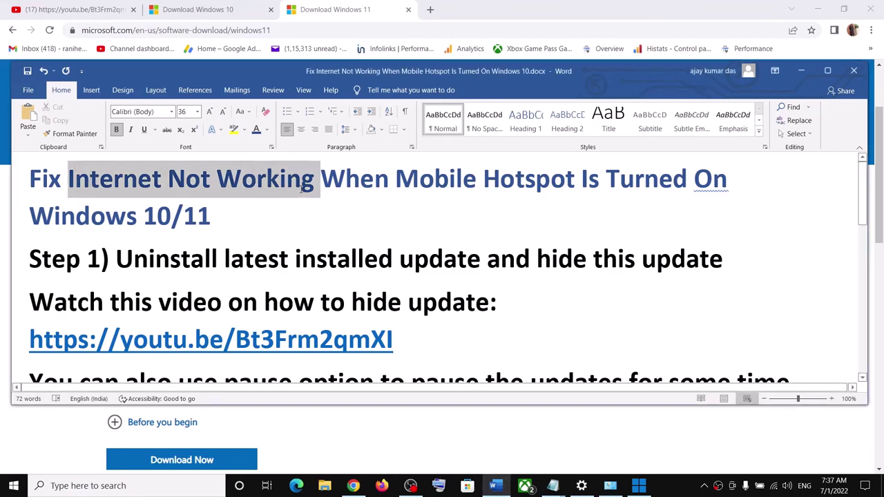
{"action": "key", "text": "super+a"}
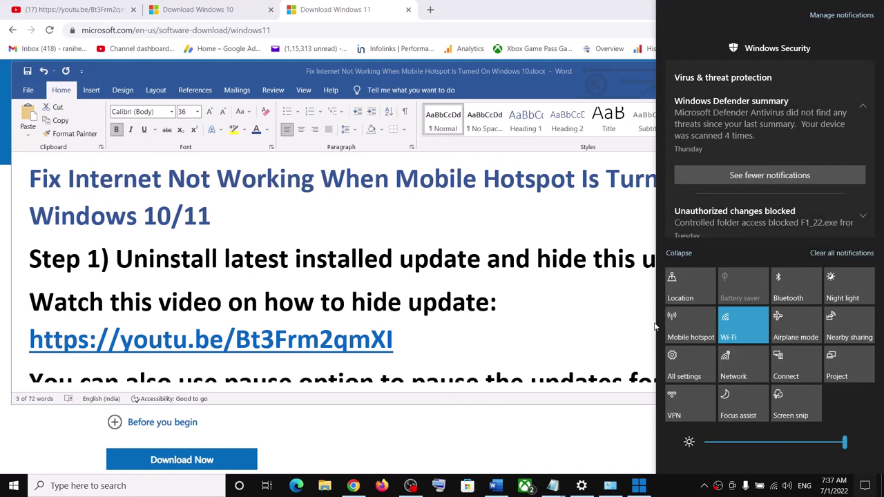
{"action": "left_click", "coordinate": [482, 270]}
{"action": "left_click", "coordinate": [668, 485]}
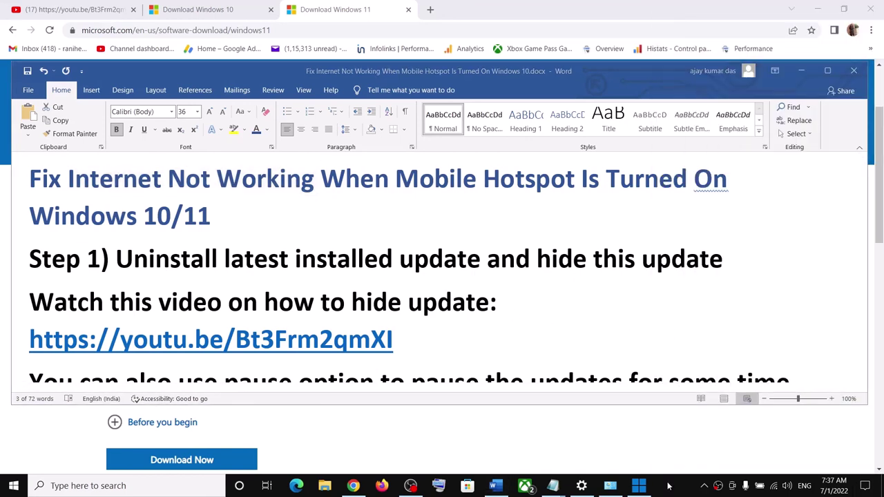